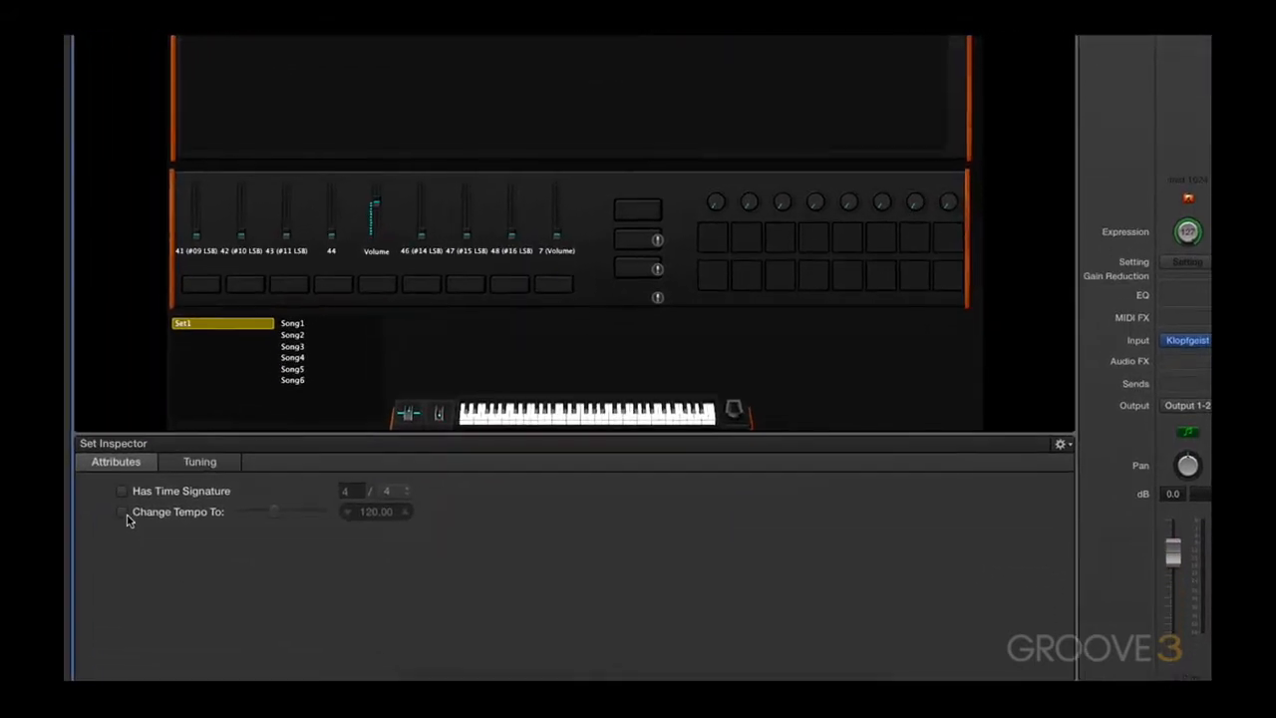
Give Set1 its own 4/4 time signature and a tempo change of 135 BPM.
click(122, 491)
click(123, 512)
click(365, 512)
text(135.)
key(Return)
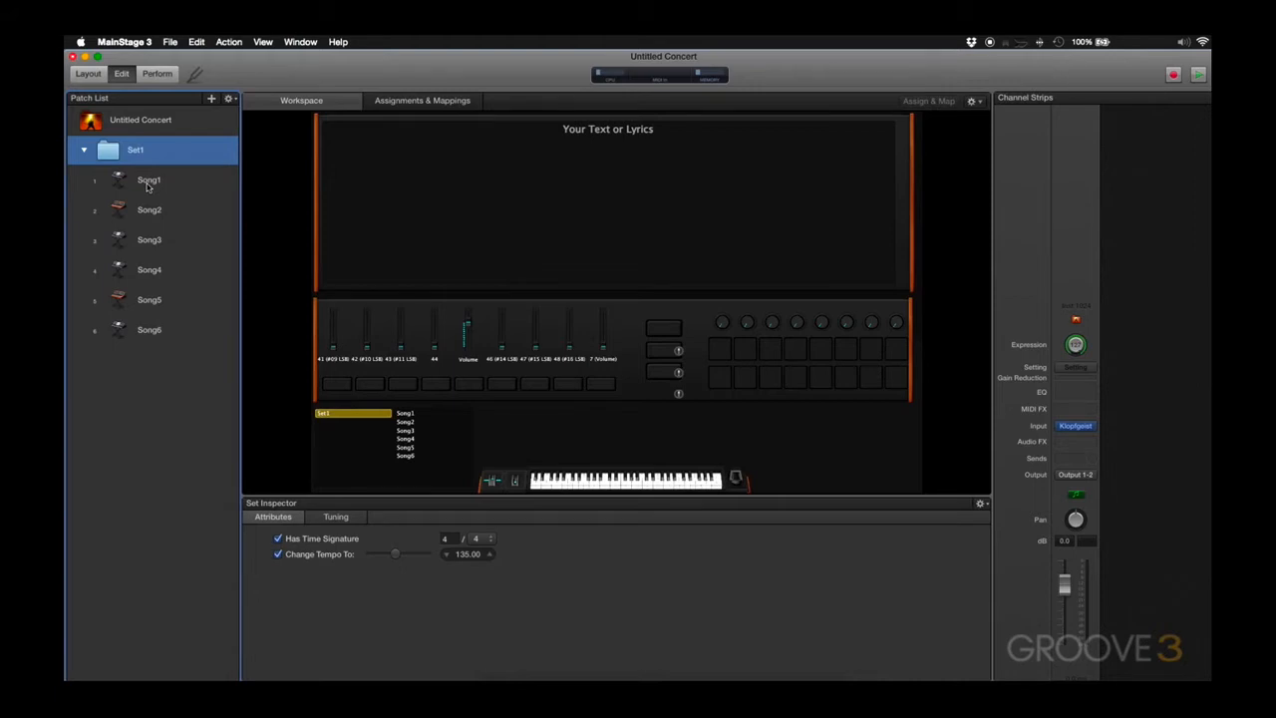
Go through the patches from Song1 to Song6 and examine their time signature and tempo attributes.
click(147, 183)
click(124, 210)
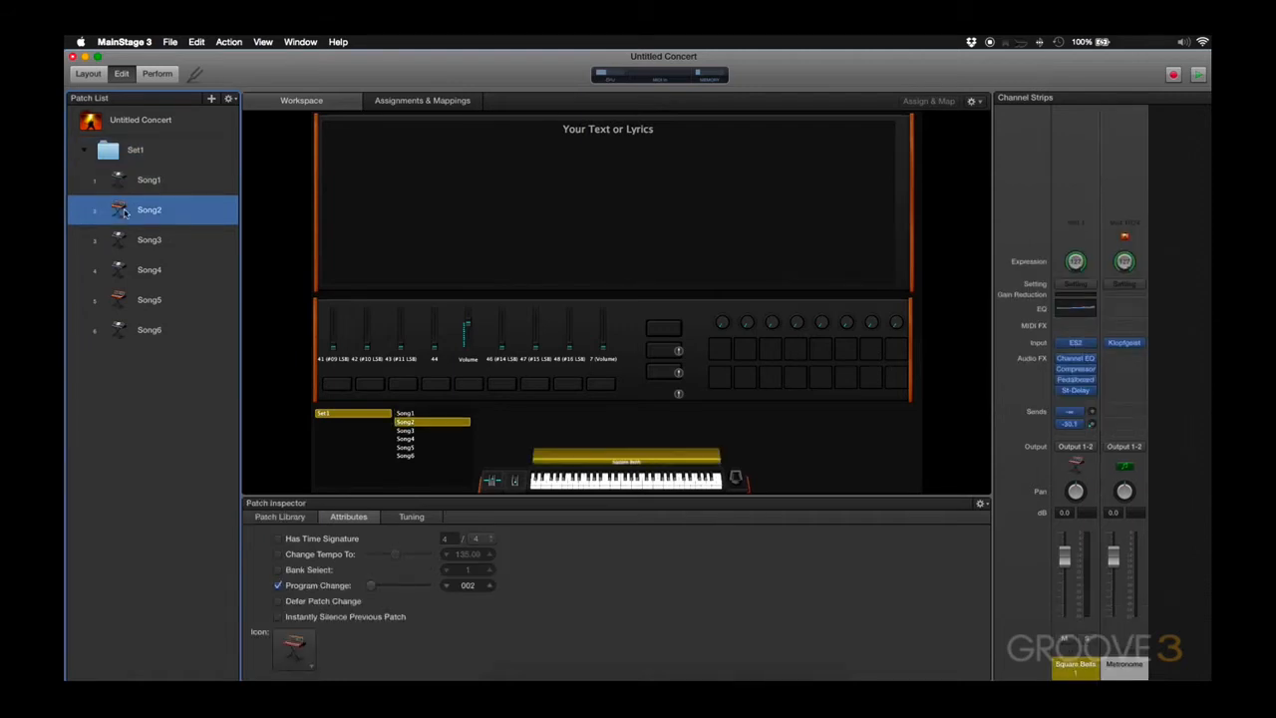
key(Down)
key(Down)
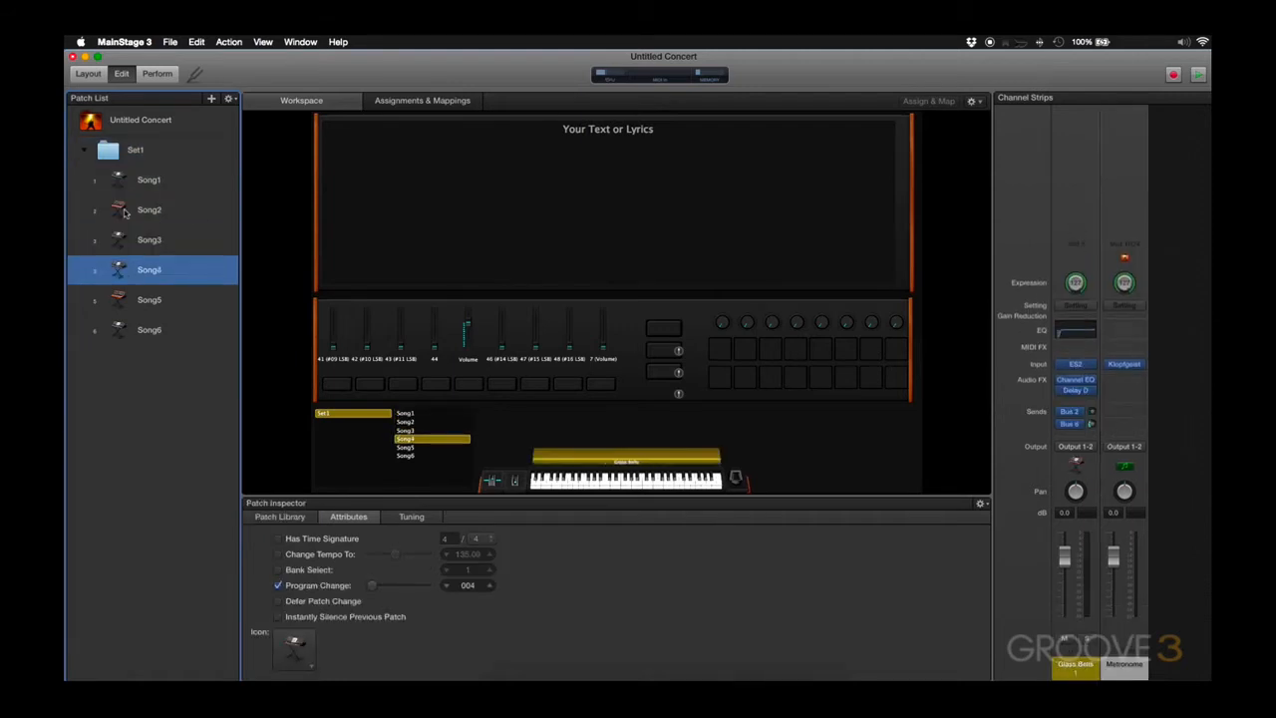
key(Down)
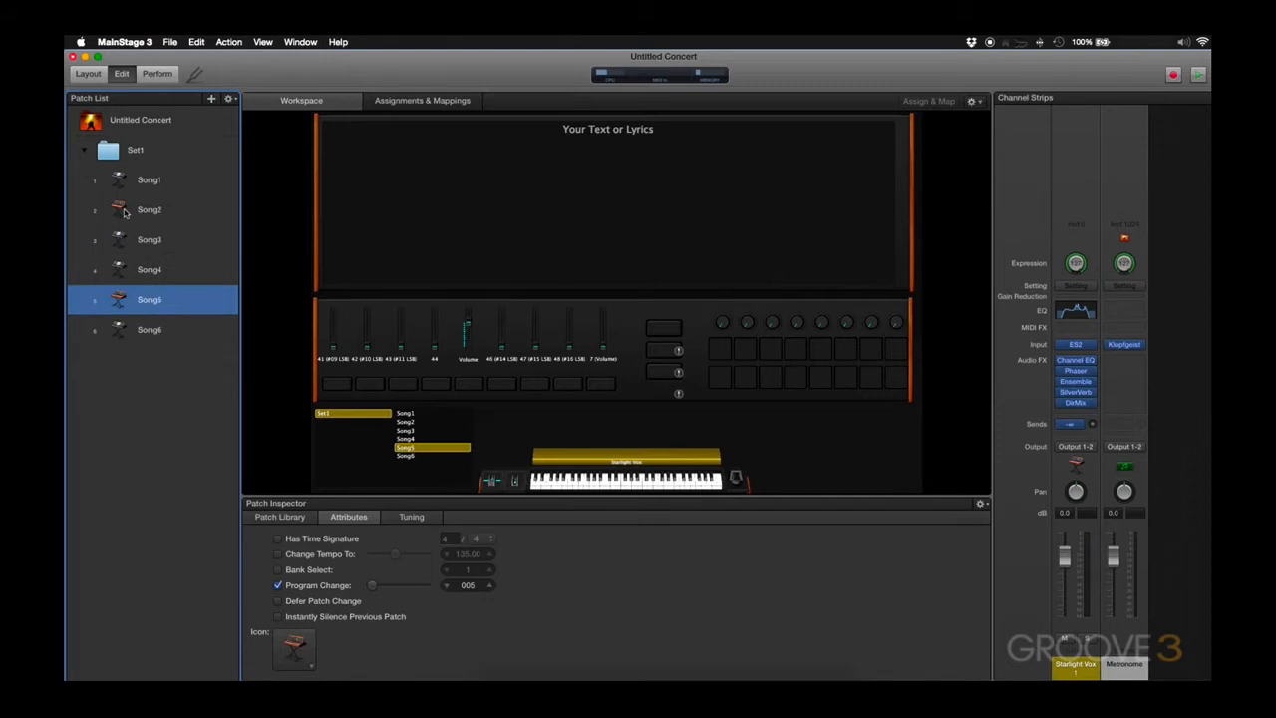
key(Down)
key(Up)
key(Down)
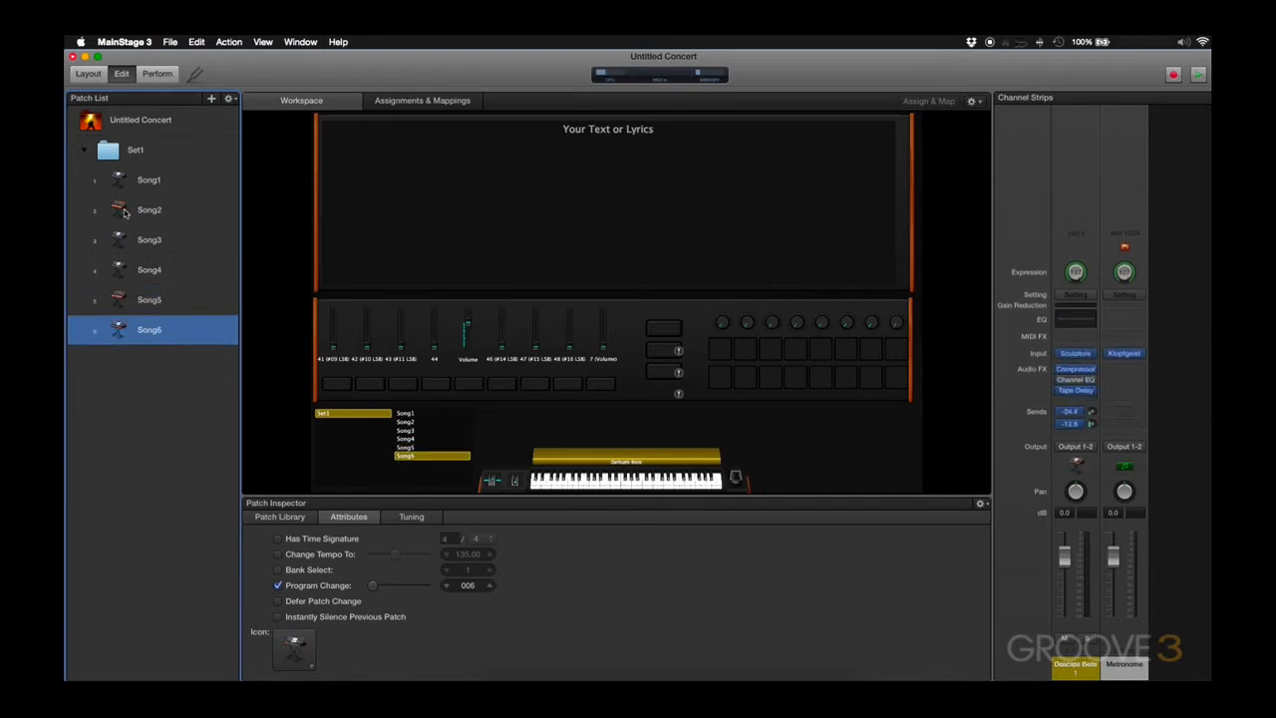
Give the Song5 patch its own 3/4 time signature and a tempo change of 78 BPM.
key(Up)
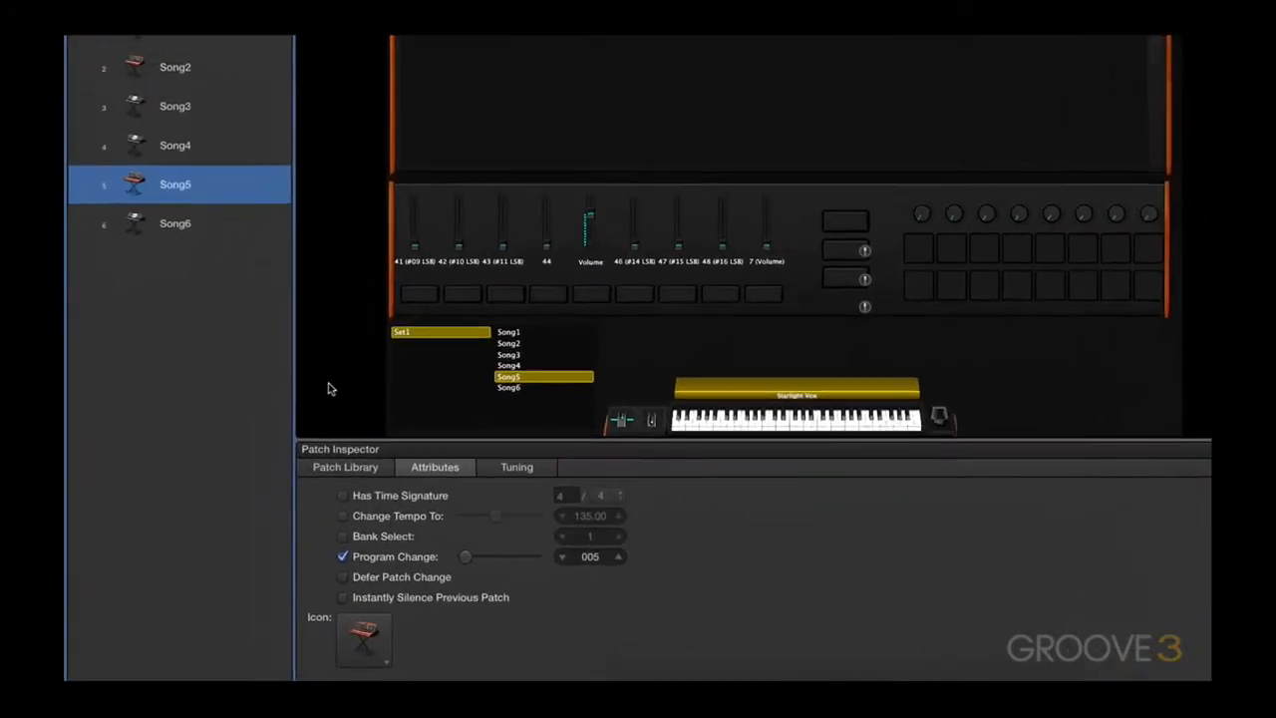
click(343, 496)
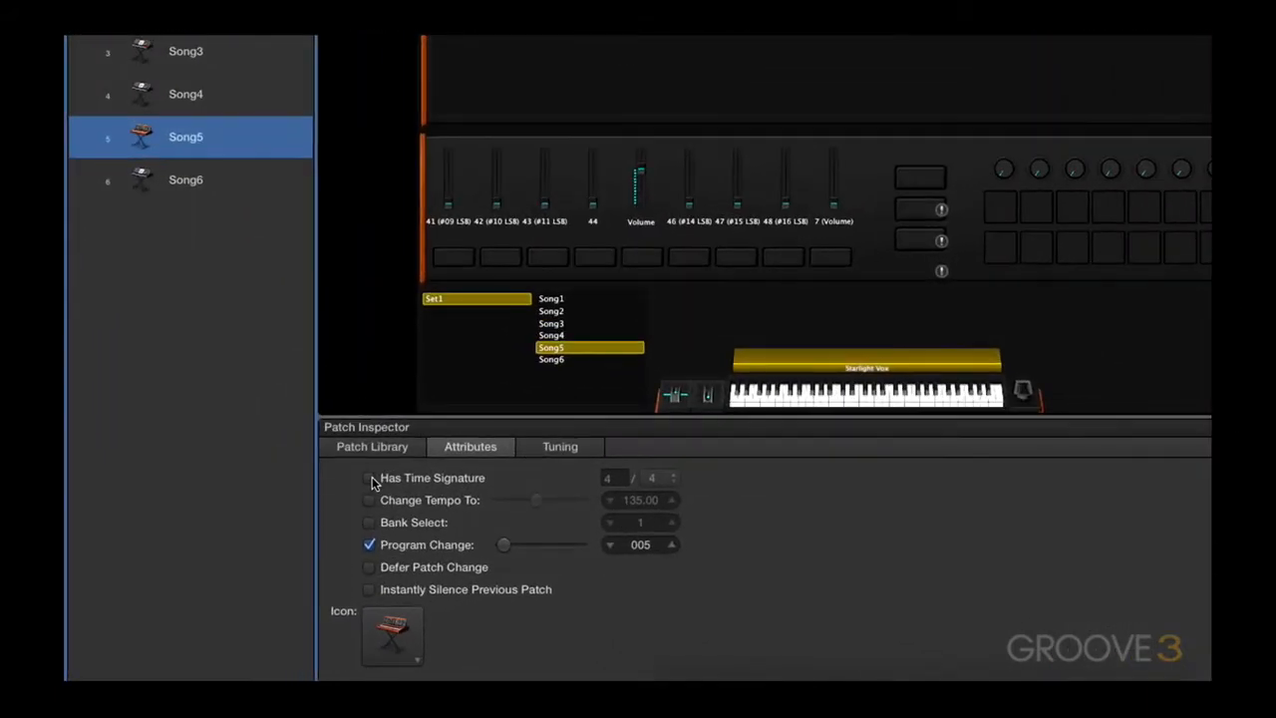
click(619, 478)
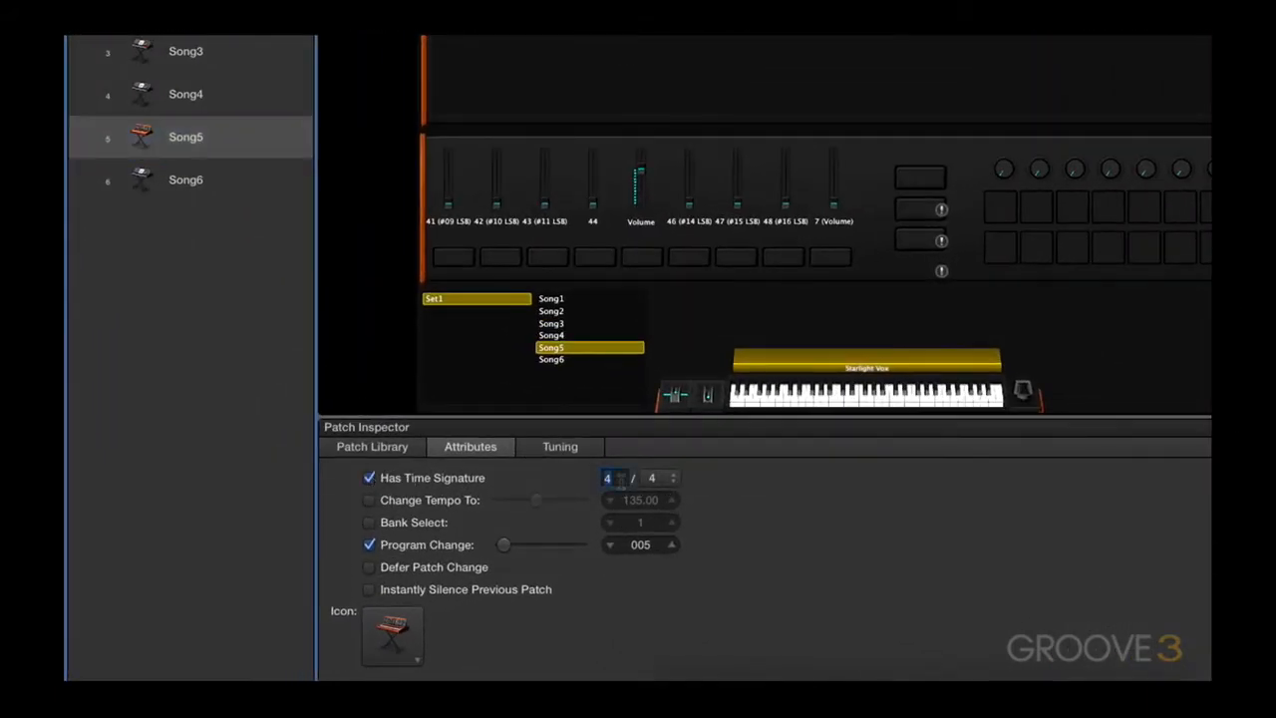
text(3)
click(403, 506)
click(636, 503)
text(78)
key(Return)
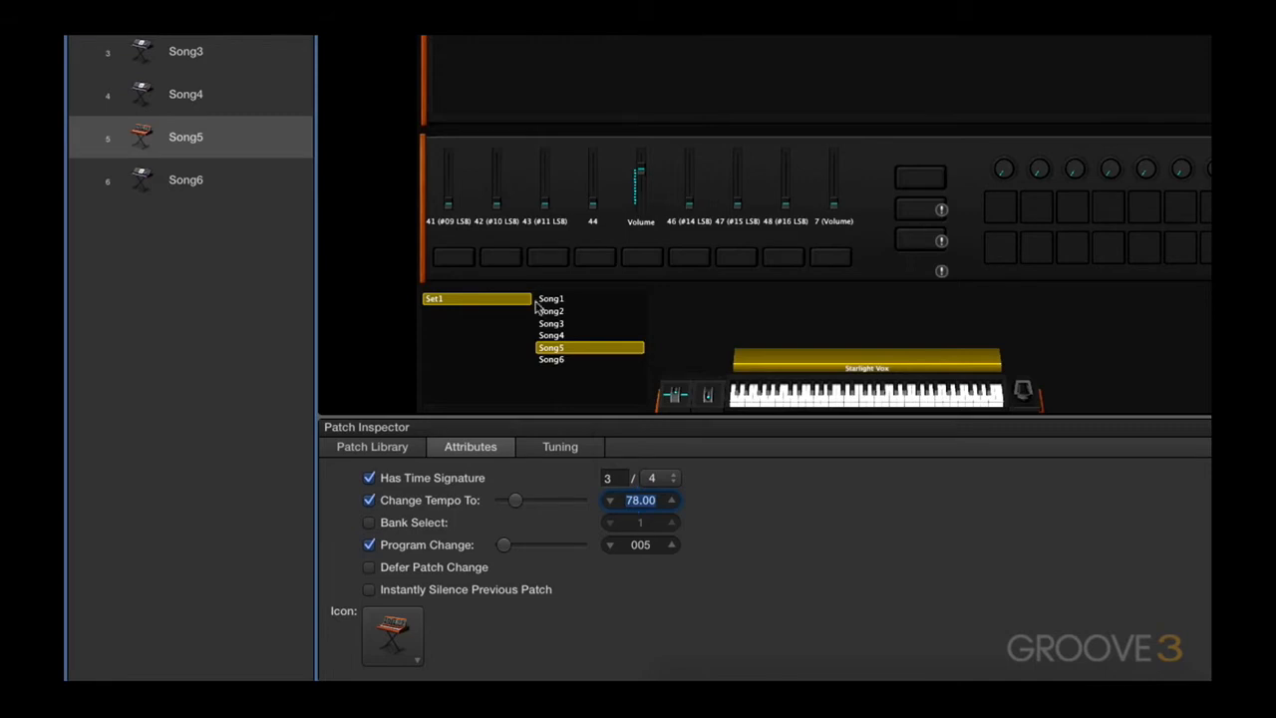
Give the Song6 patch its own 6/8 time signature and a tempo change of 120 BPM.
click(210, 178)
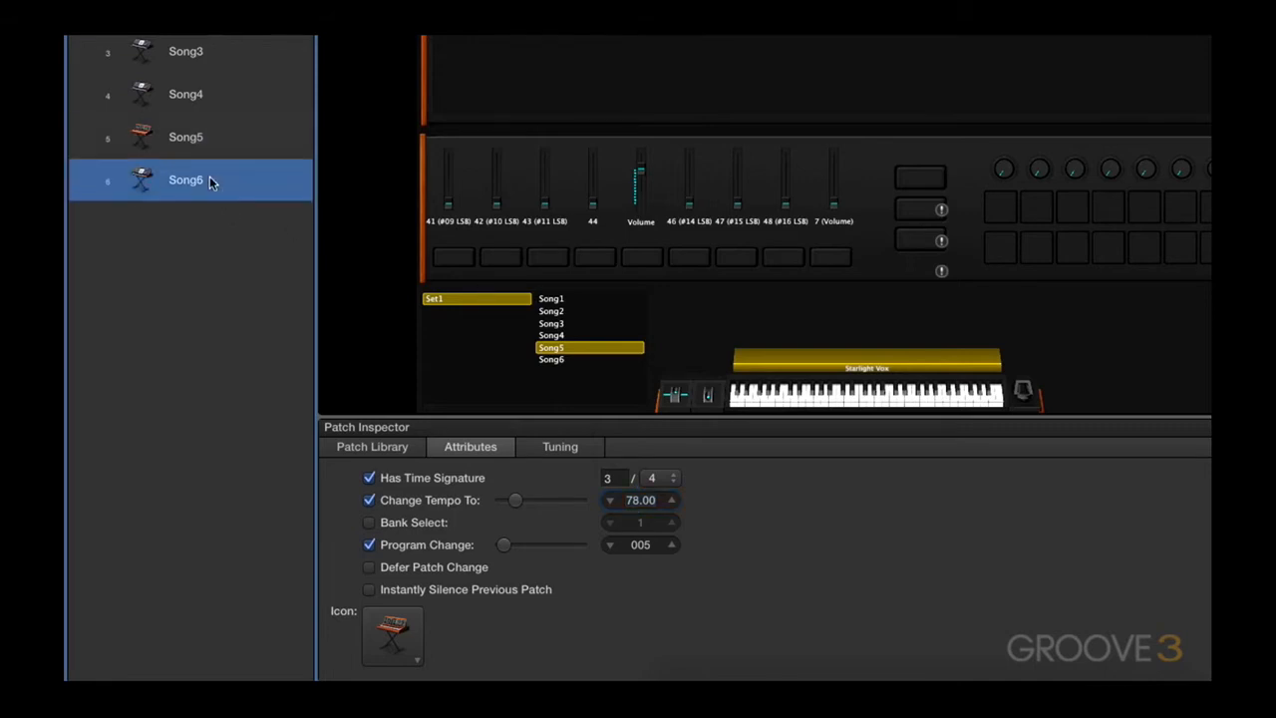
click(370, 478)
click(612, 479)
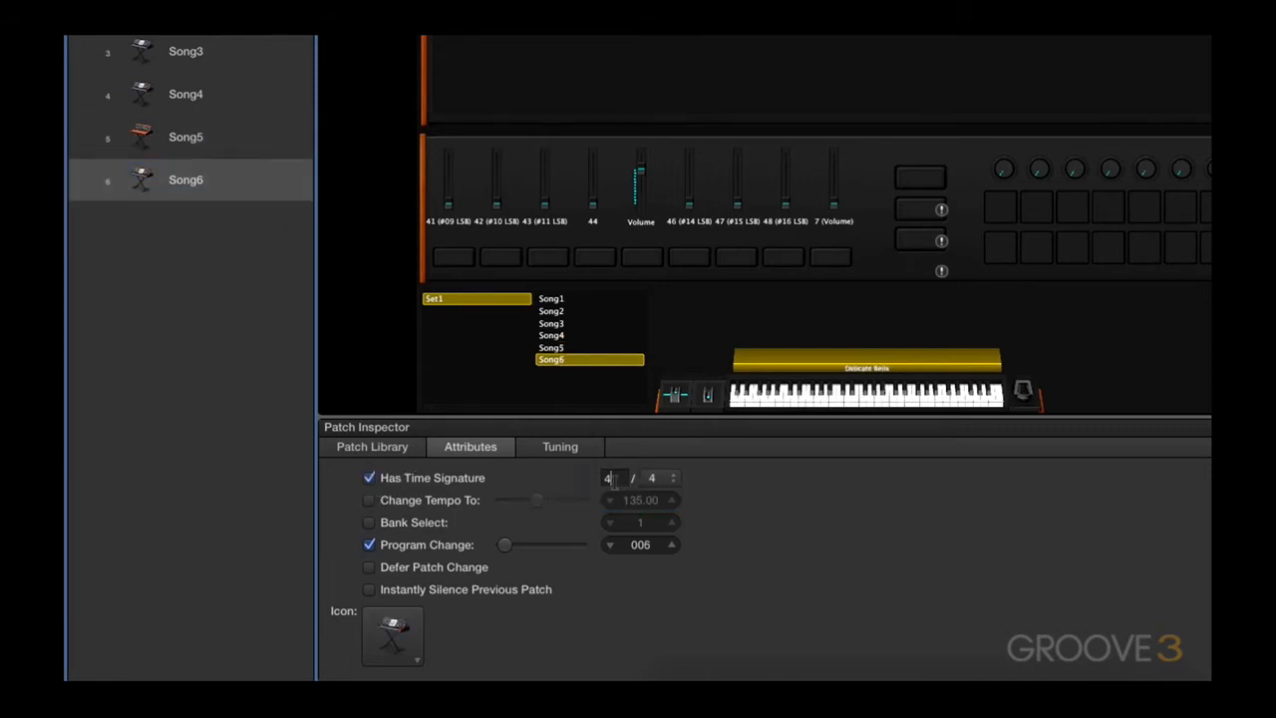
key(BackSpace)
text(6)
click(674, 481)
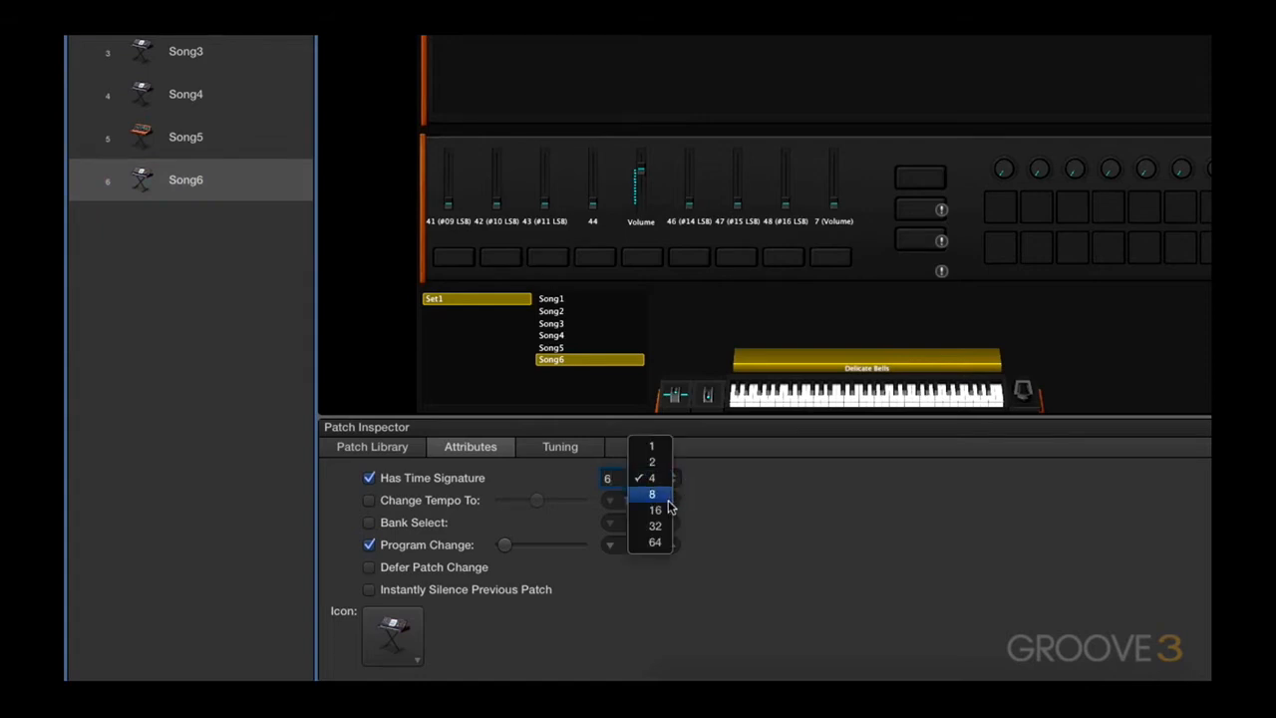
click(658, 494)
click(442, 500)
double_click(651, 508)
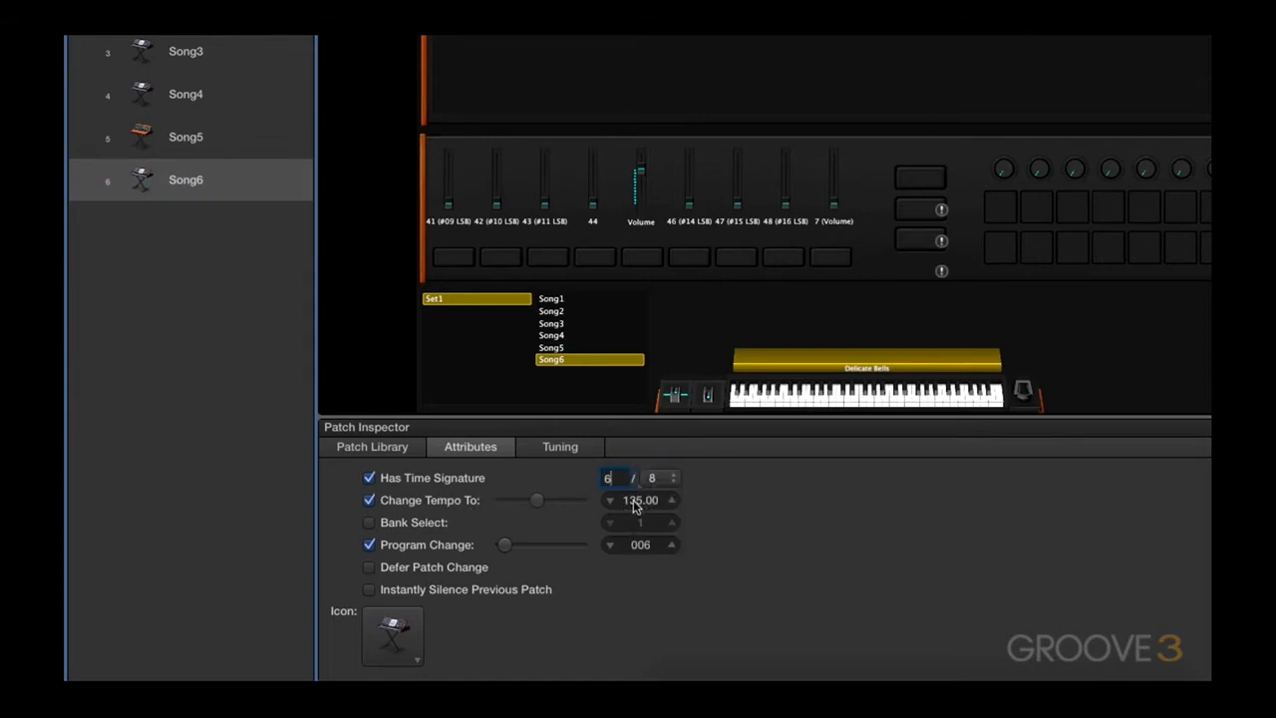
text(120)
key(Return)
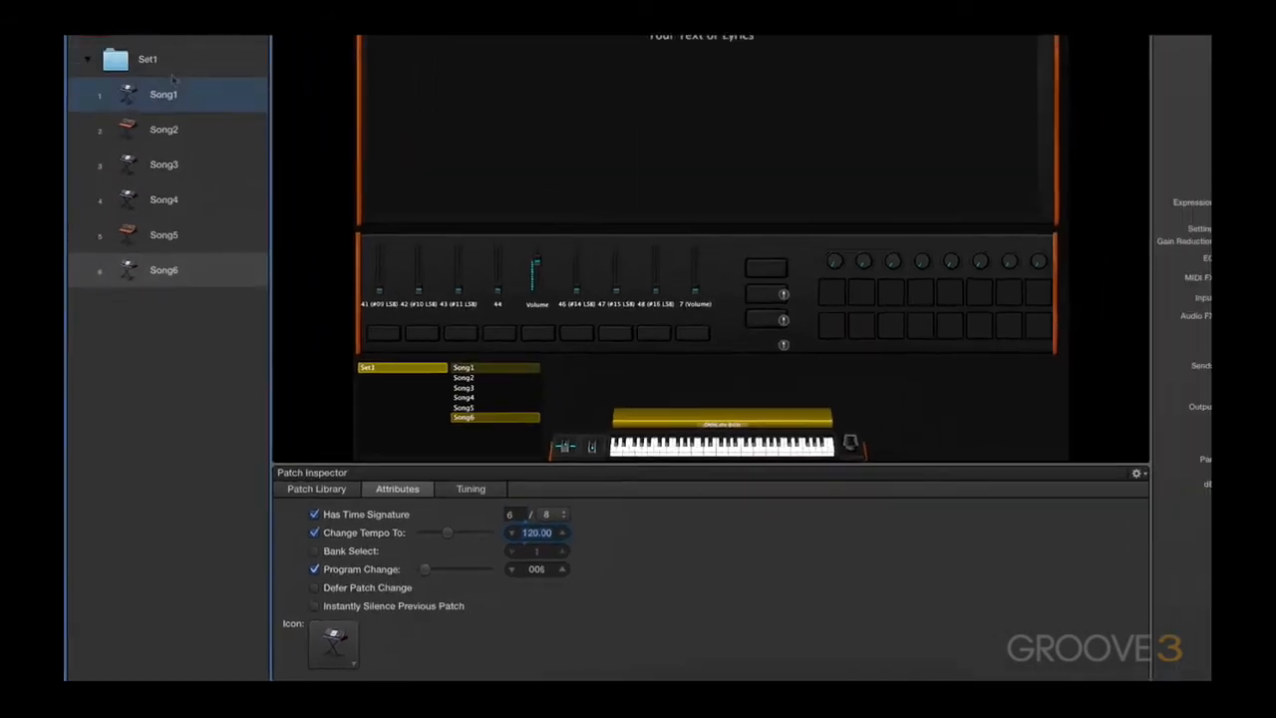
Review the time signature and tempo attributes of Song1 through Song6, going back up to Set1.
click(156, 172)
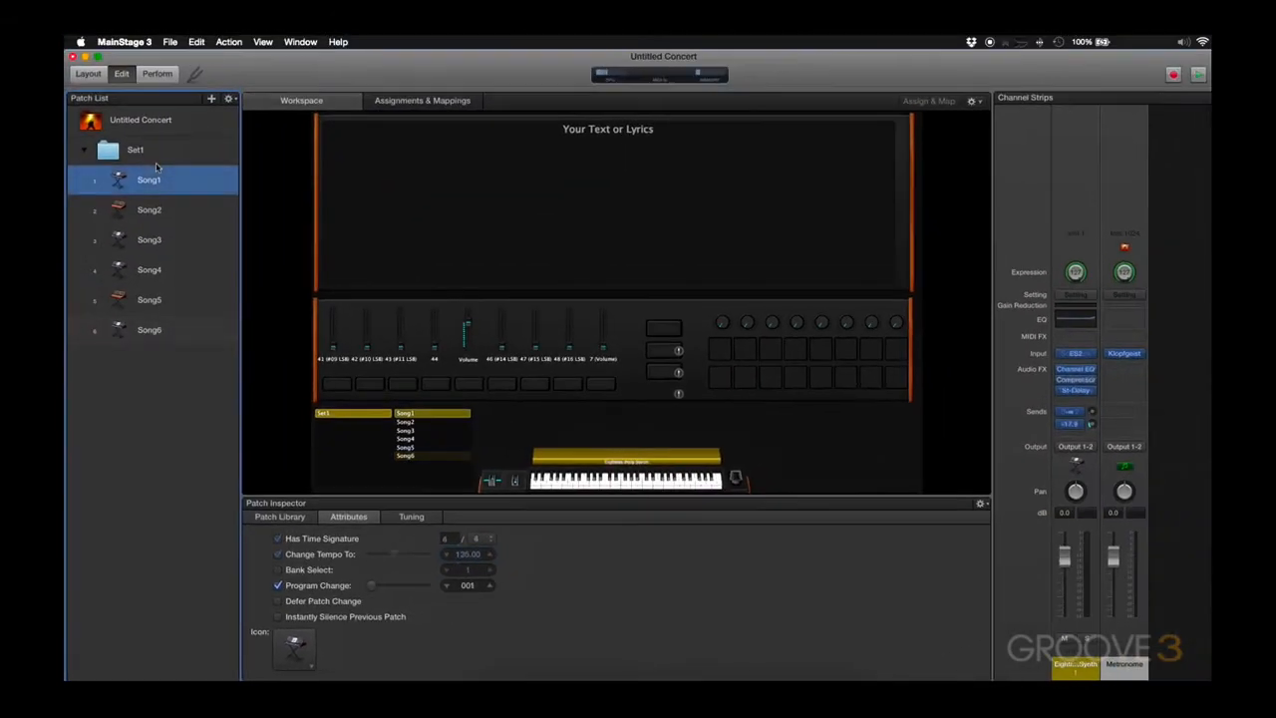
key(Down)
key(Down)
key(Down)
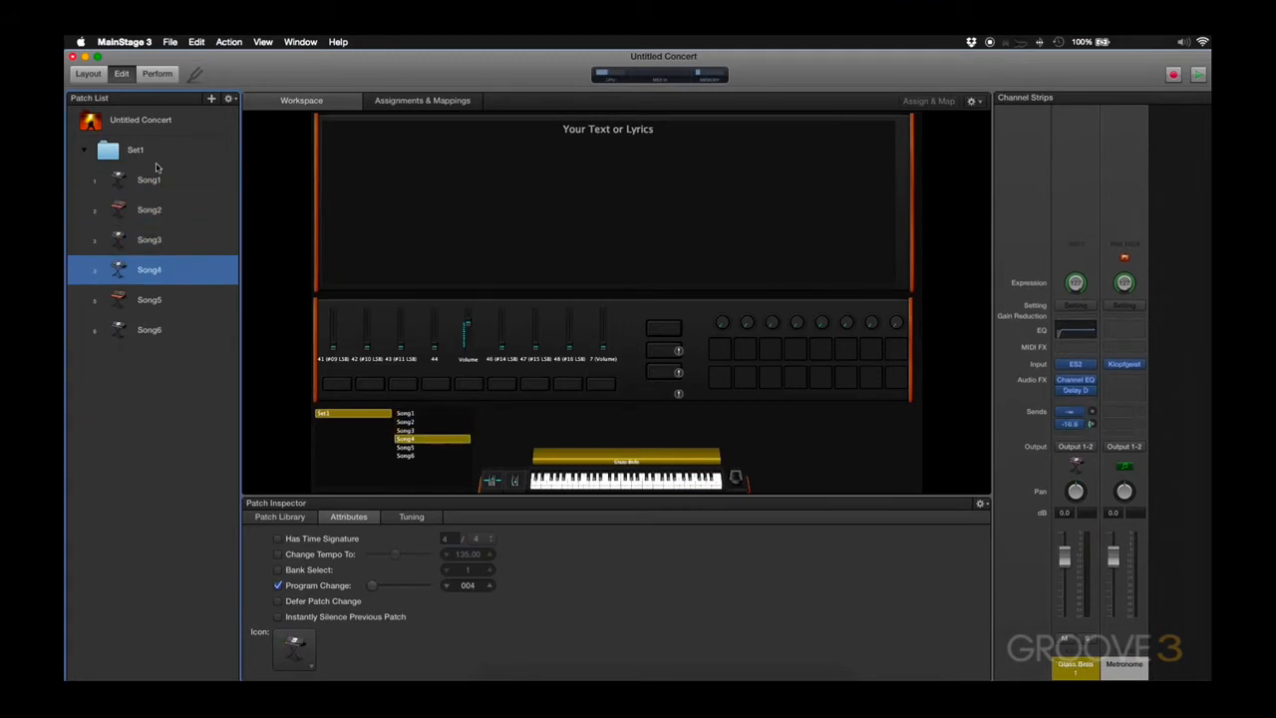
key(Down)
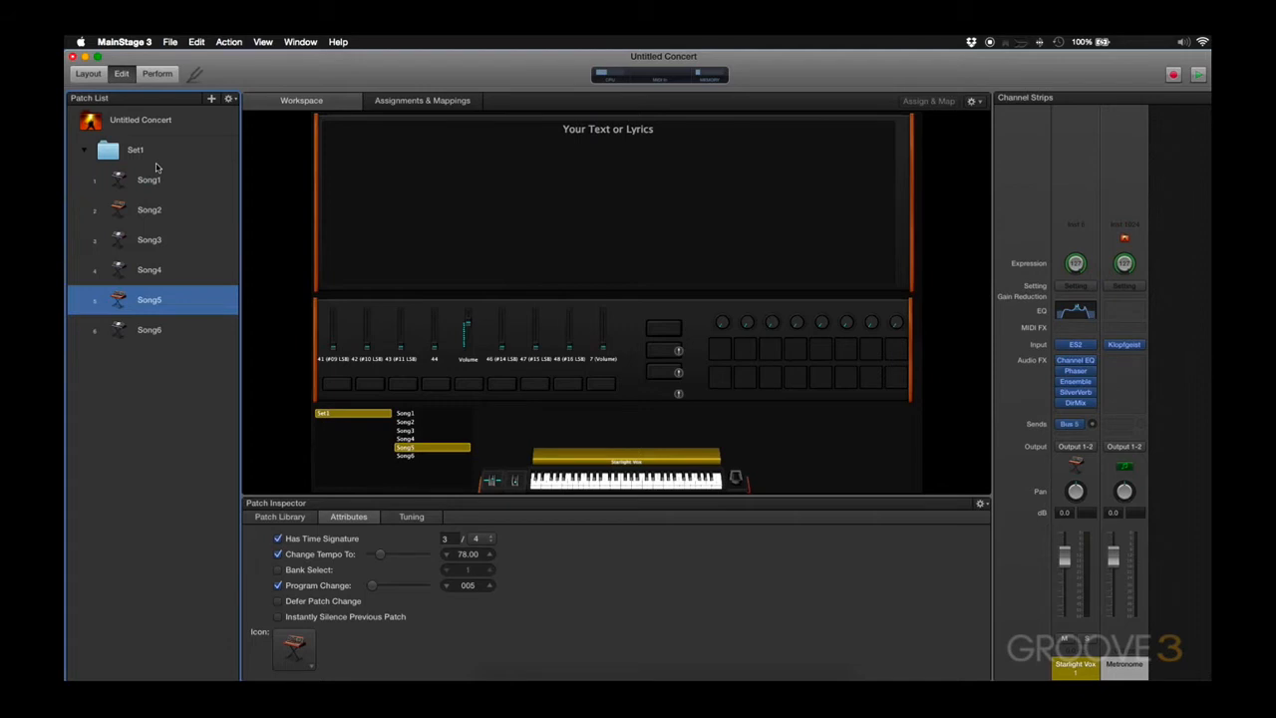
key(Down)
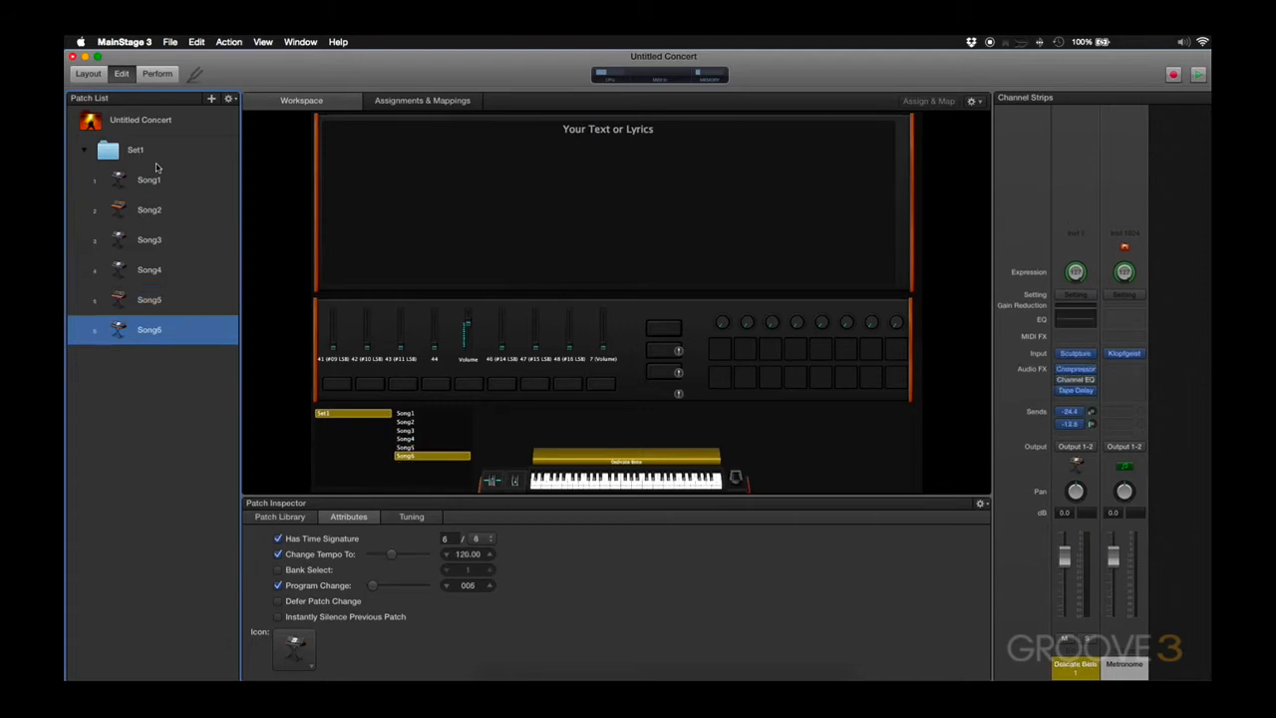
key(Up)
key(Up)
key(Up)
key(Up)
key(Up)
key(Up)
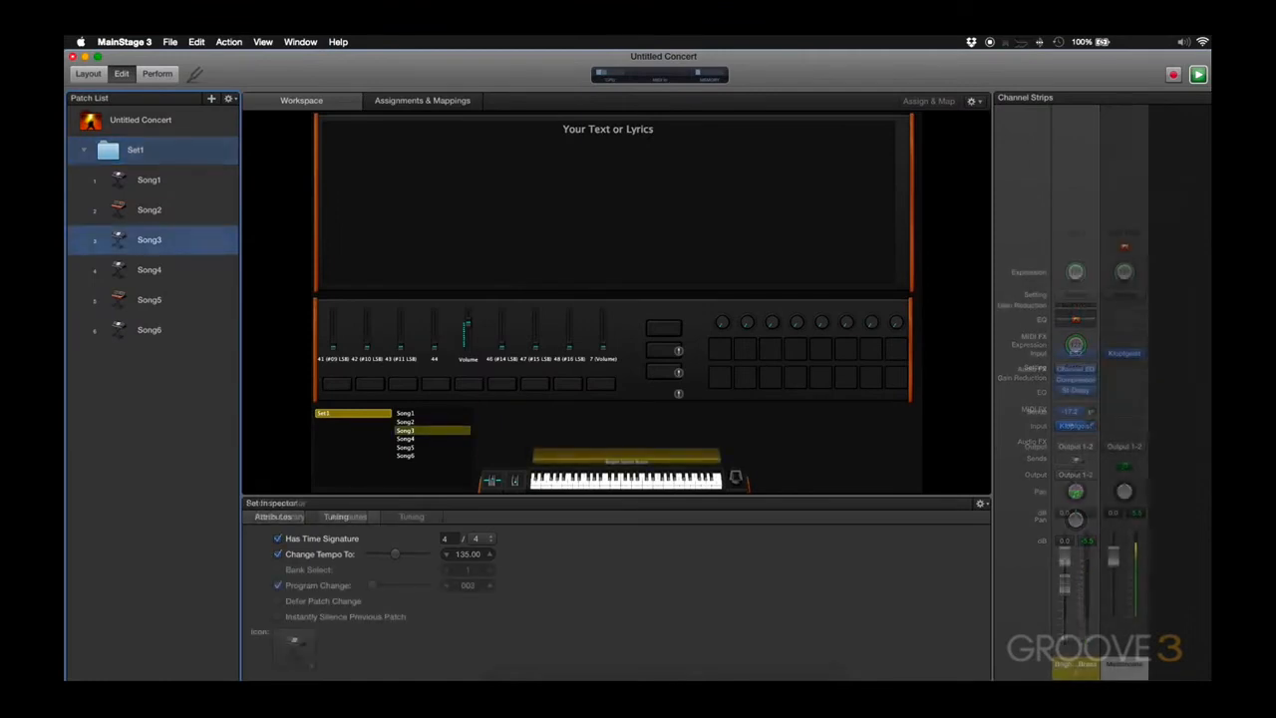
With the metronome running, move through the patches to Song6 and back to Song4 to hear the tempo and meter changes.
key(Down)
key(Down)
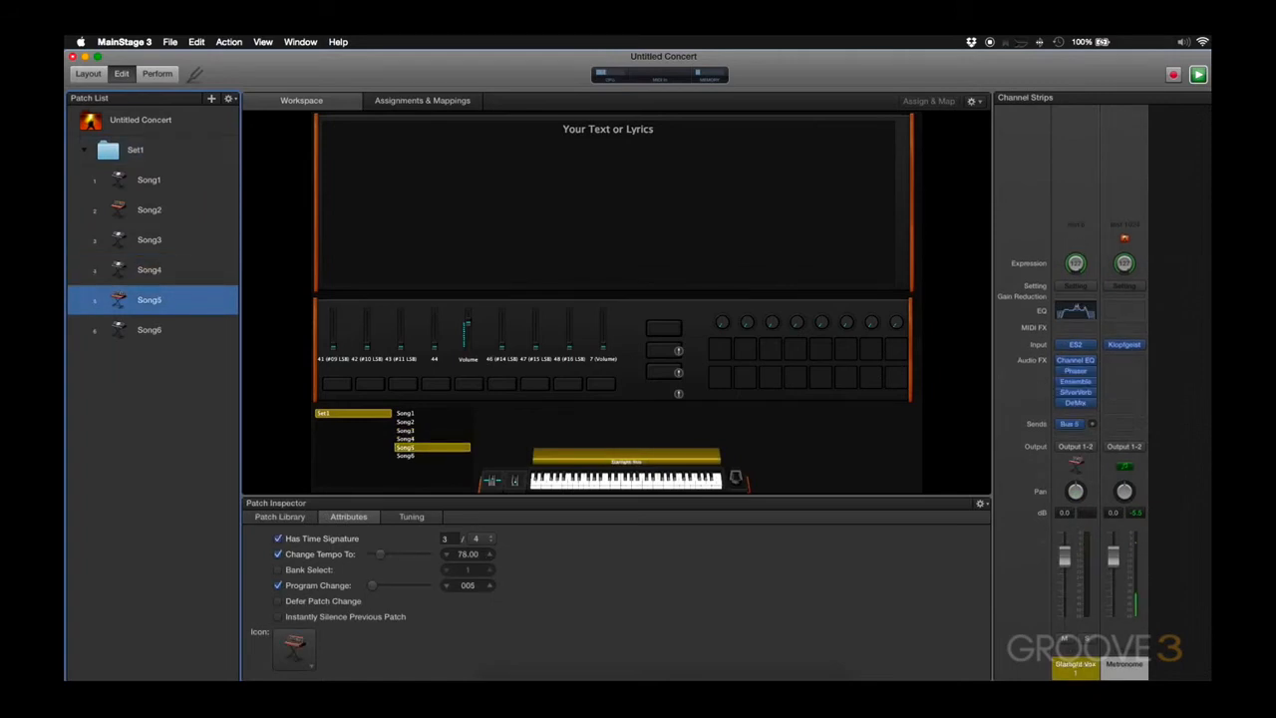
key(Down)
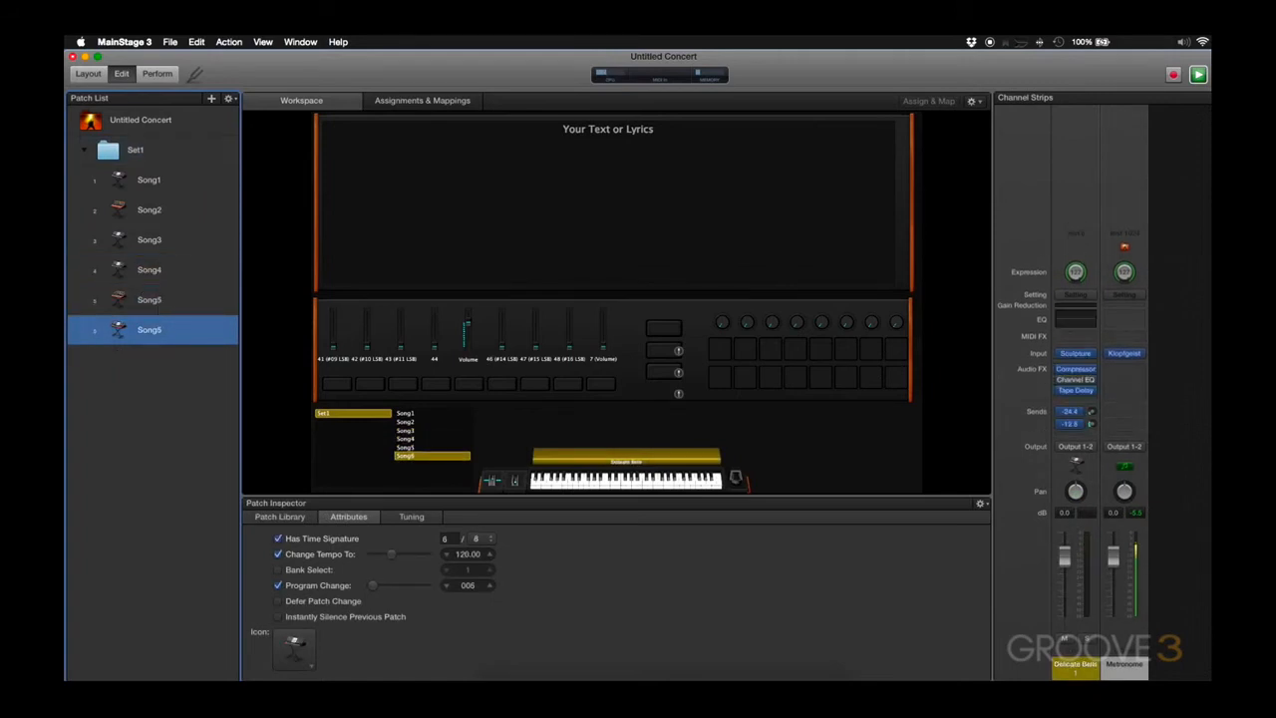
key(Up)
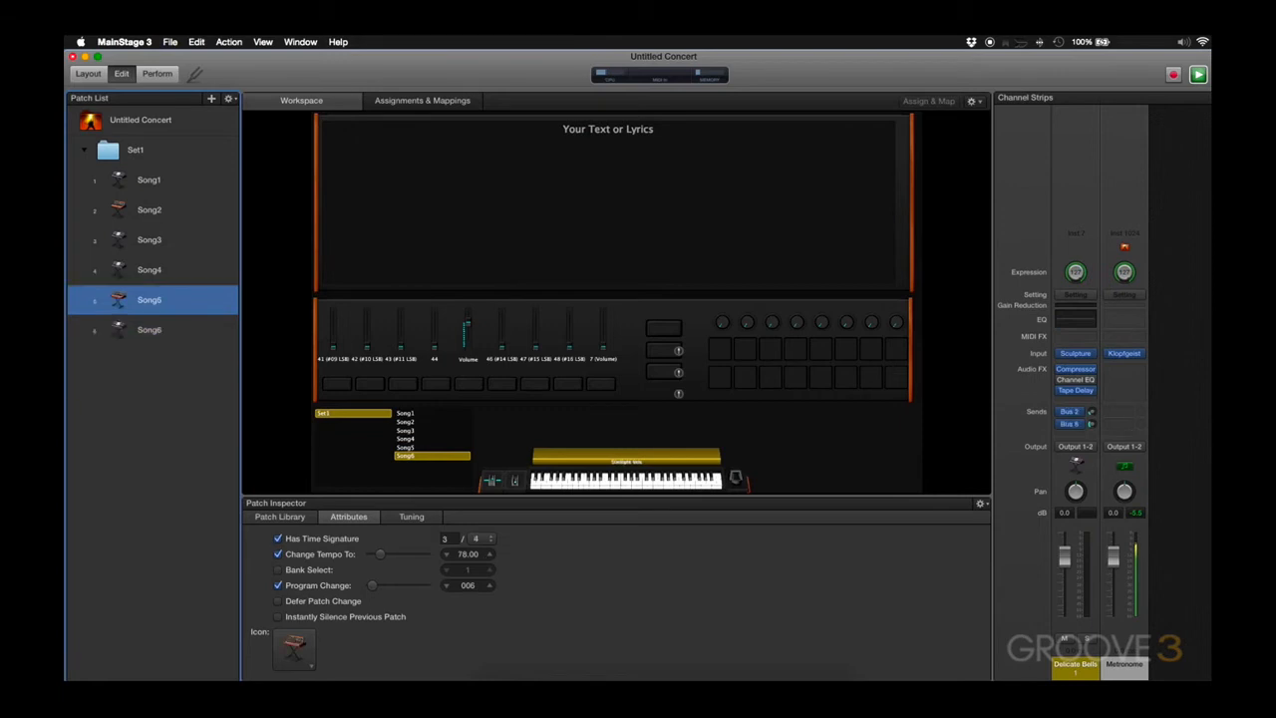
key(Up)
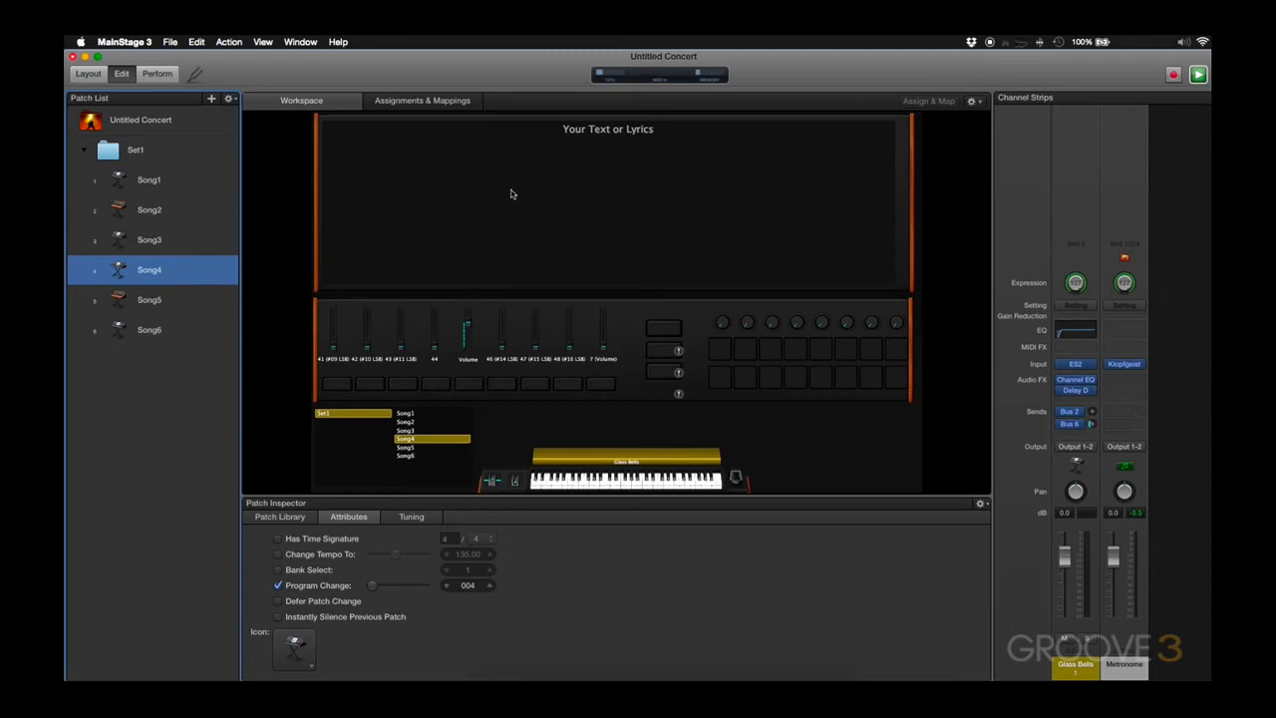
Show the metronome channel strip at concert level and pan the metronome to the right.
click(197, 126)
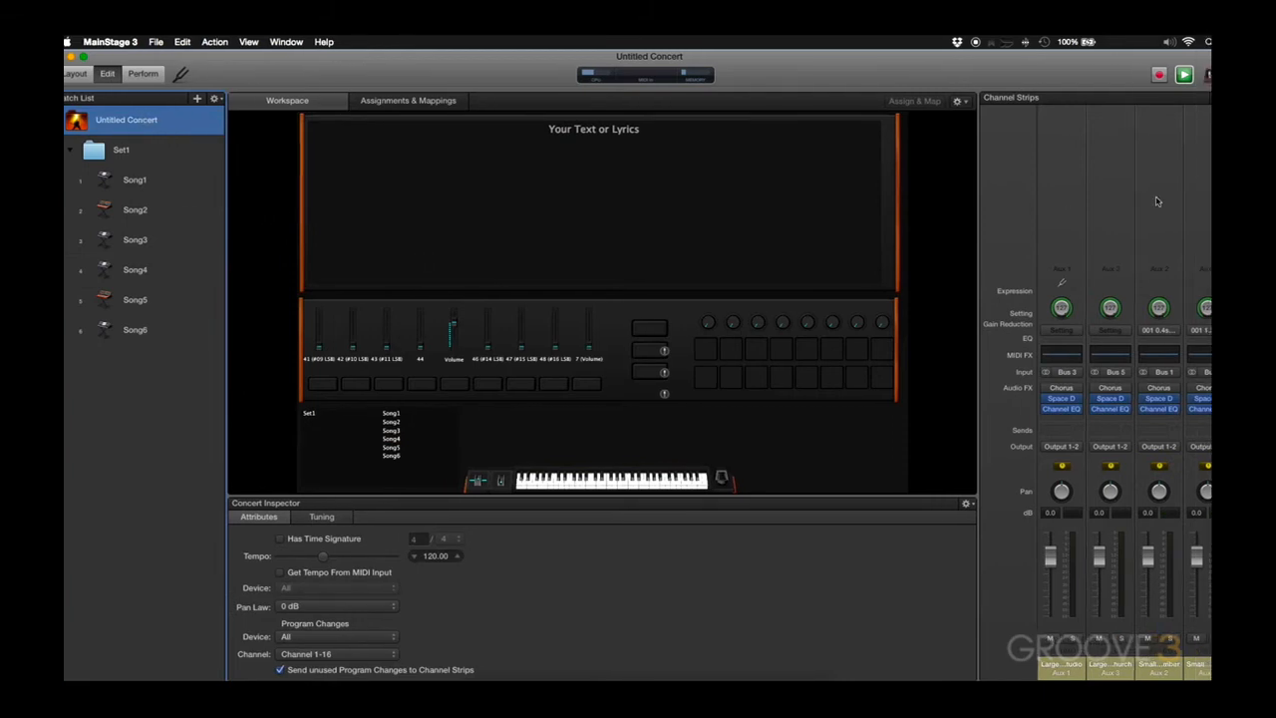
click(1199, 97)
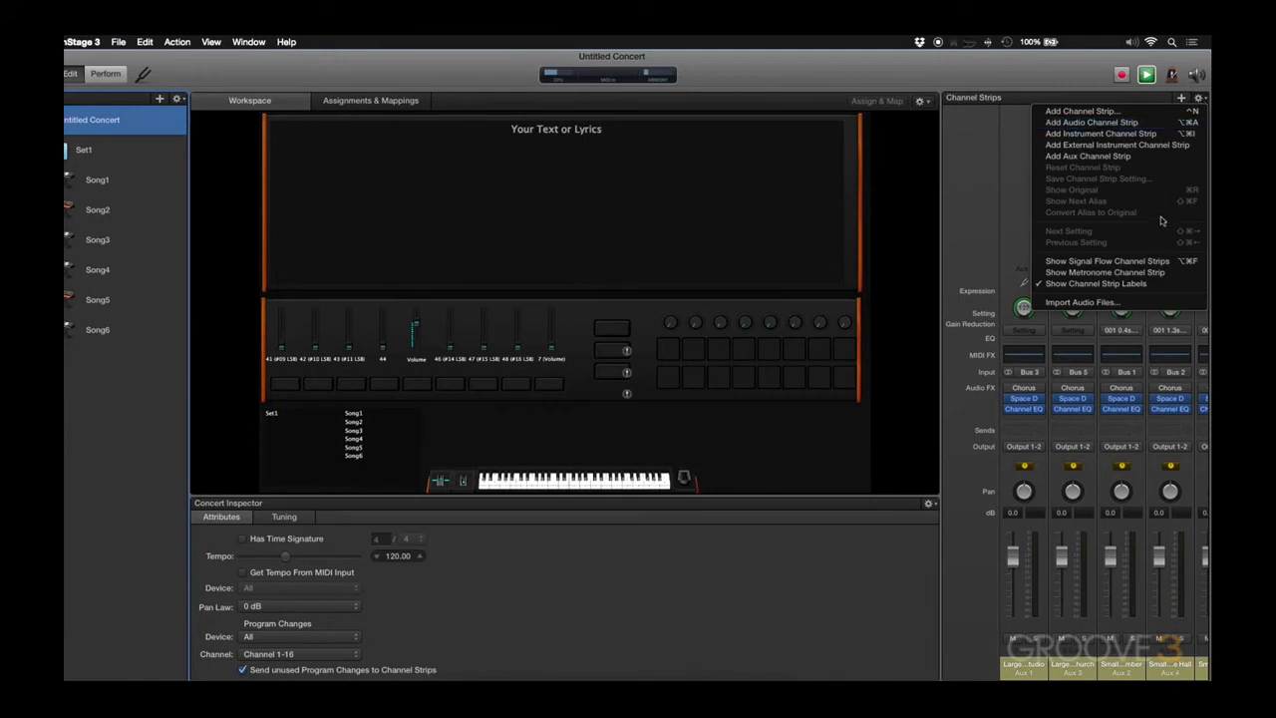
click(1152, 273)
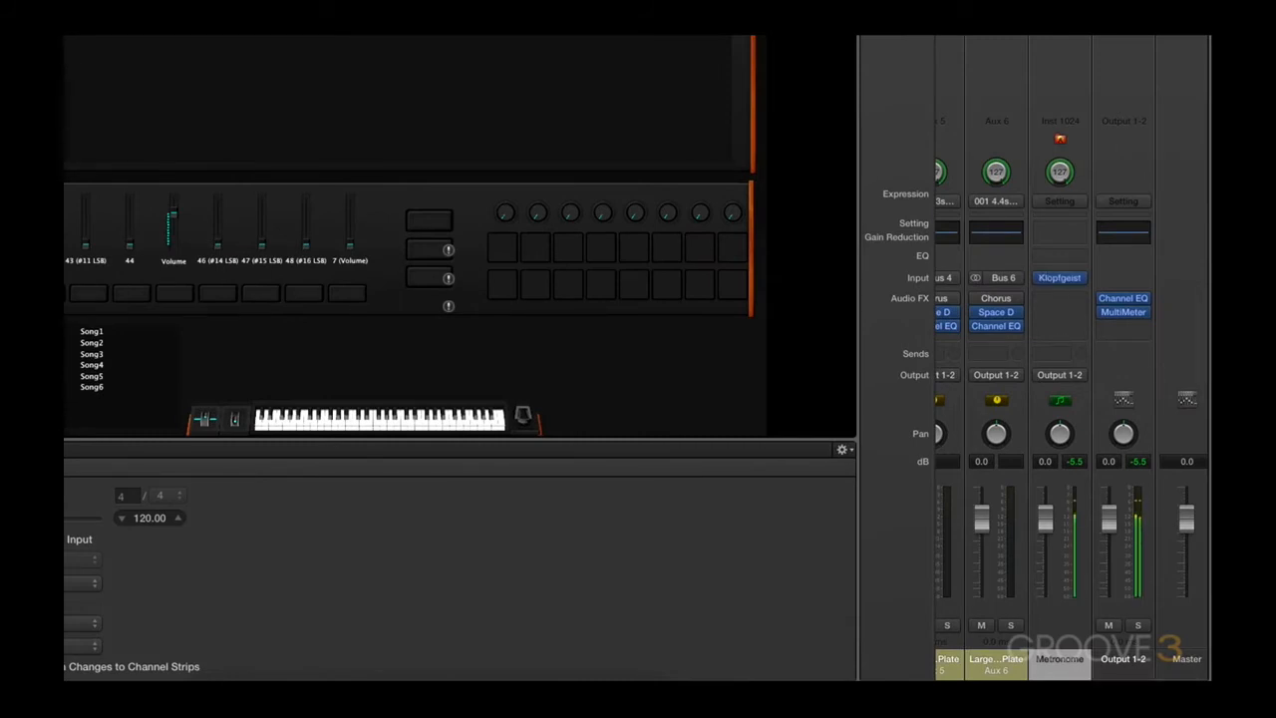
scroll(1074, 446, left, 1)
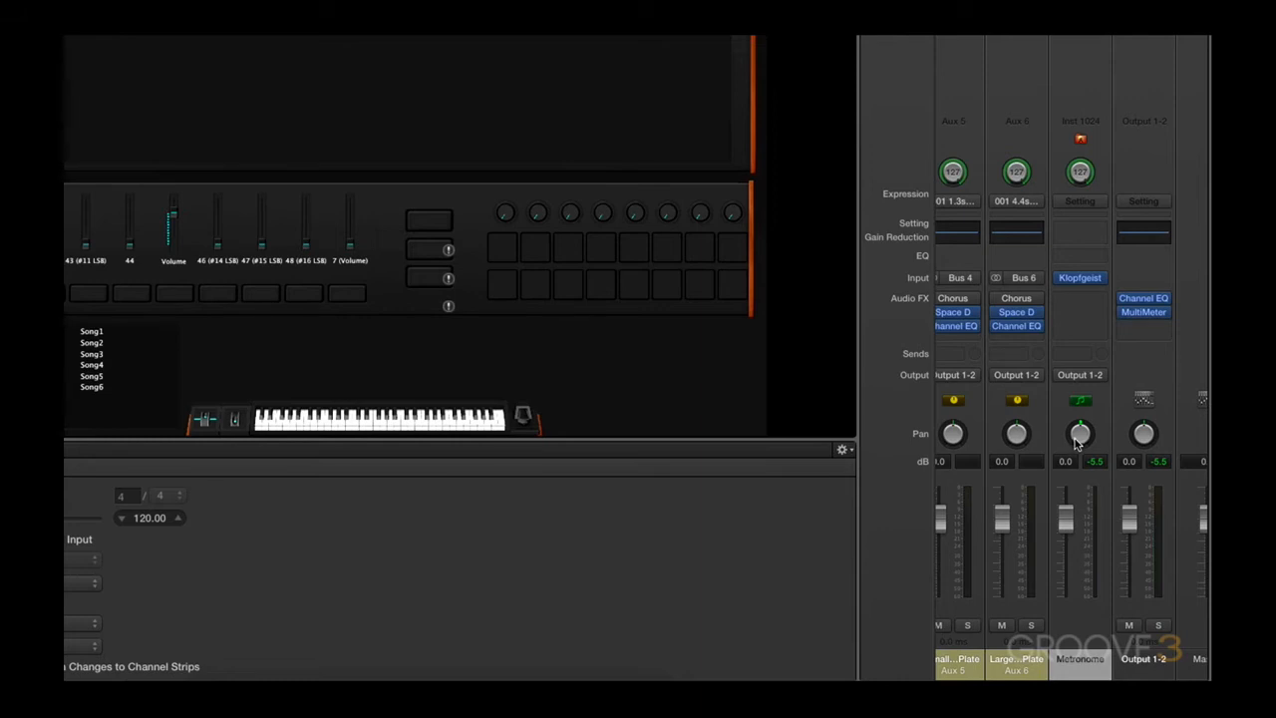
drag(1077, 444, 1077, 383)
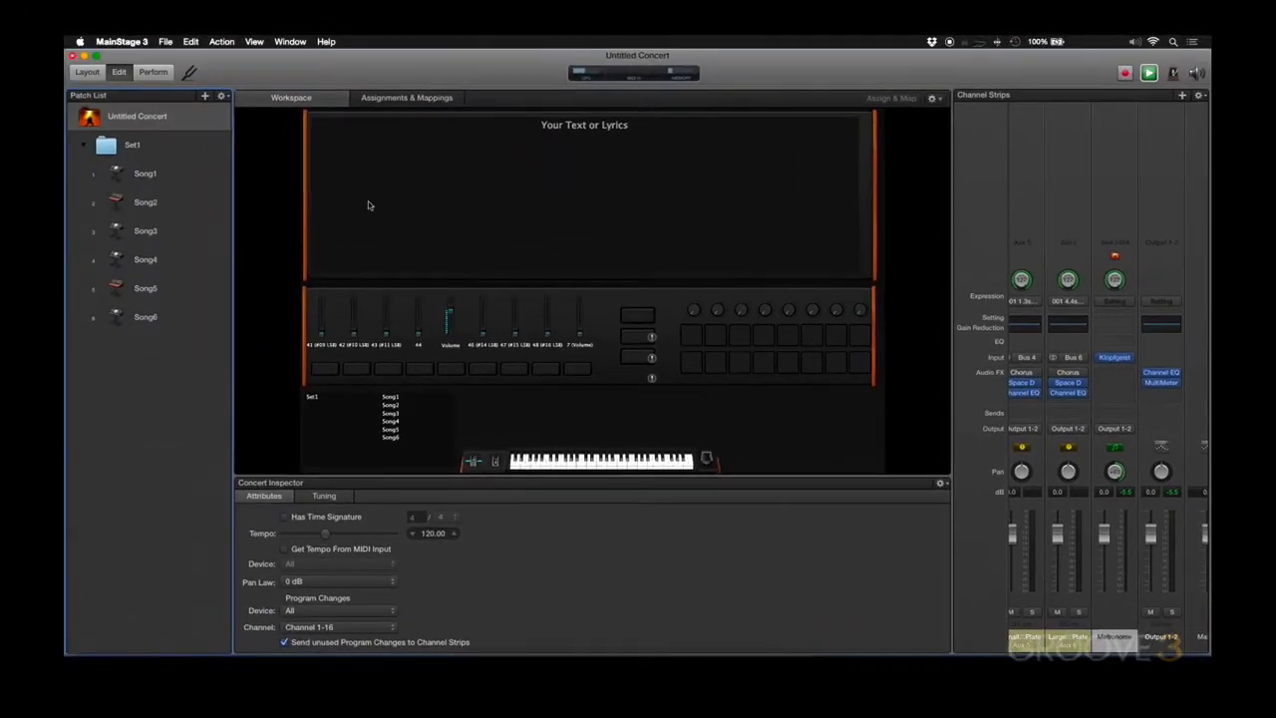
Check the metronome and instrument channel strips in Song1, Song2 and Song3, ending at the pan control of Song1's instrument.
click(149, 173)
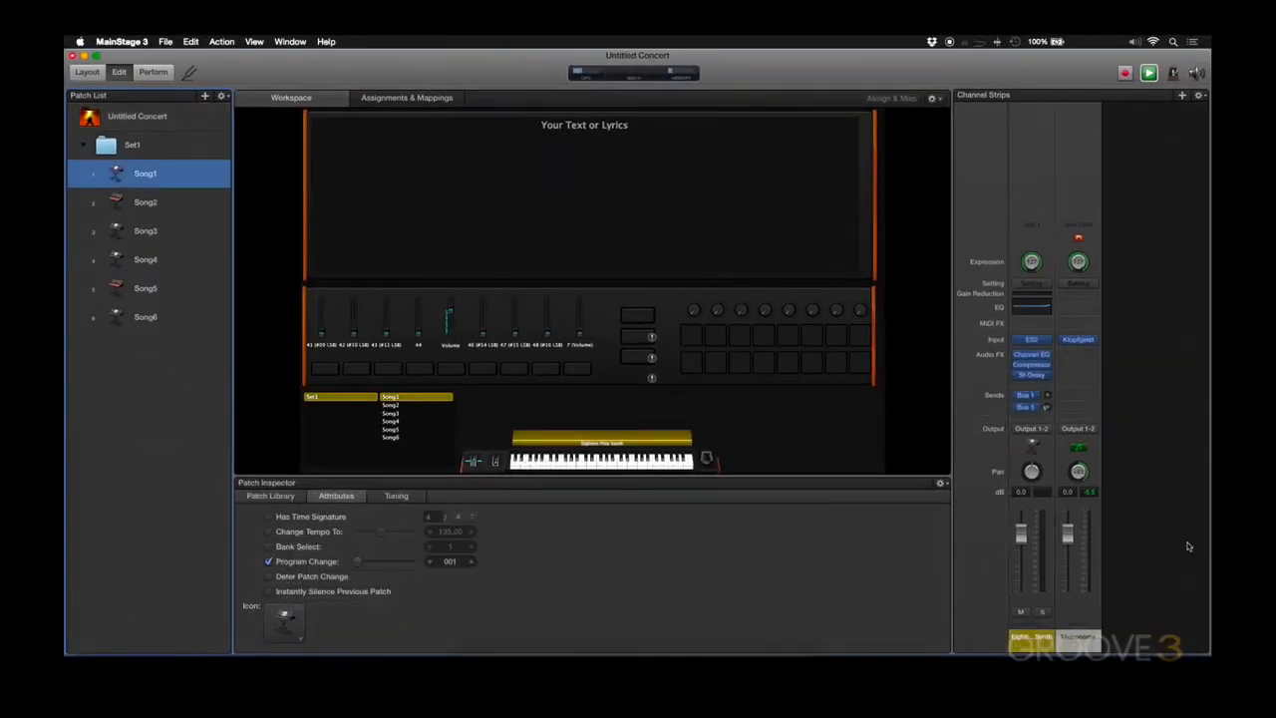
key(Down)
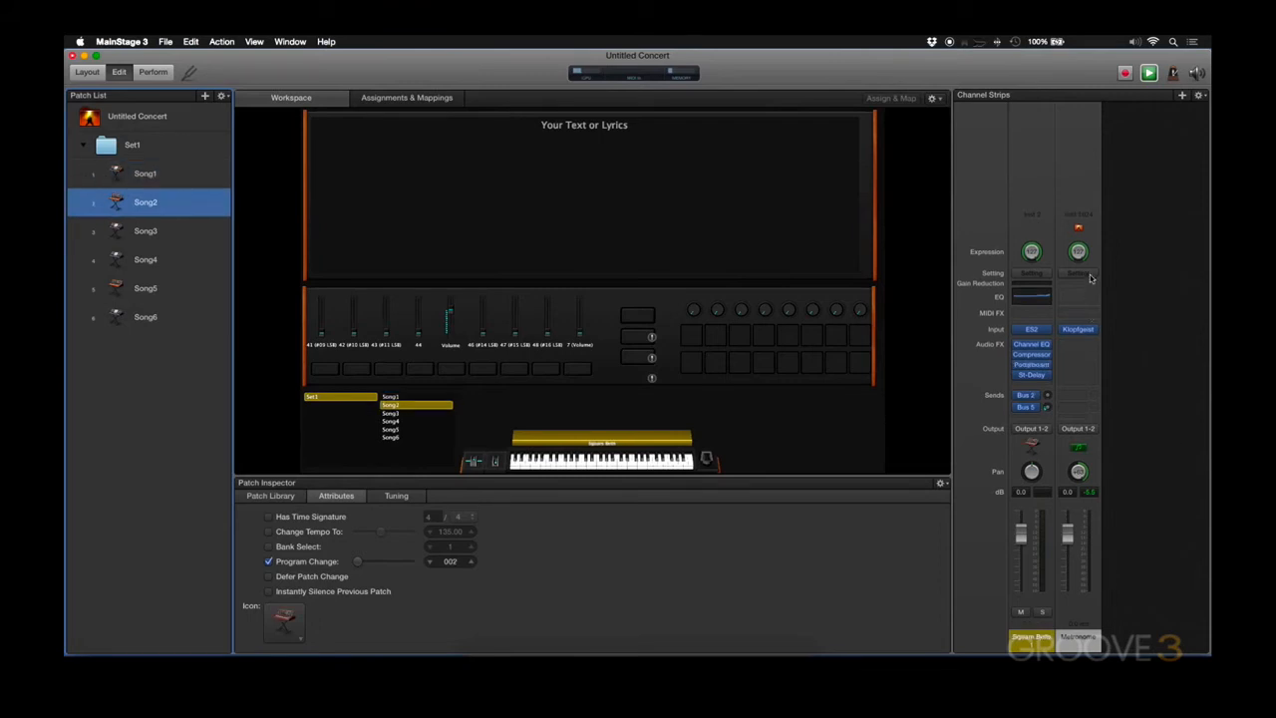
key(Down)
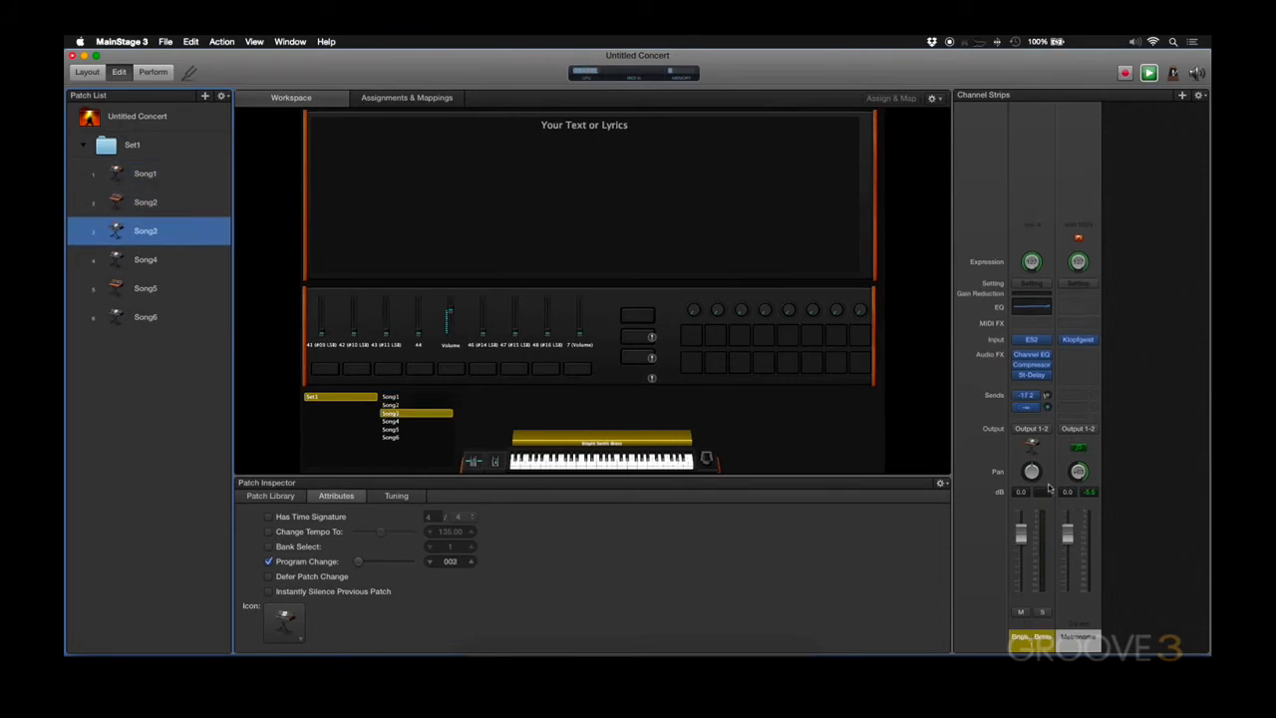
key(Up)
key(Up)
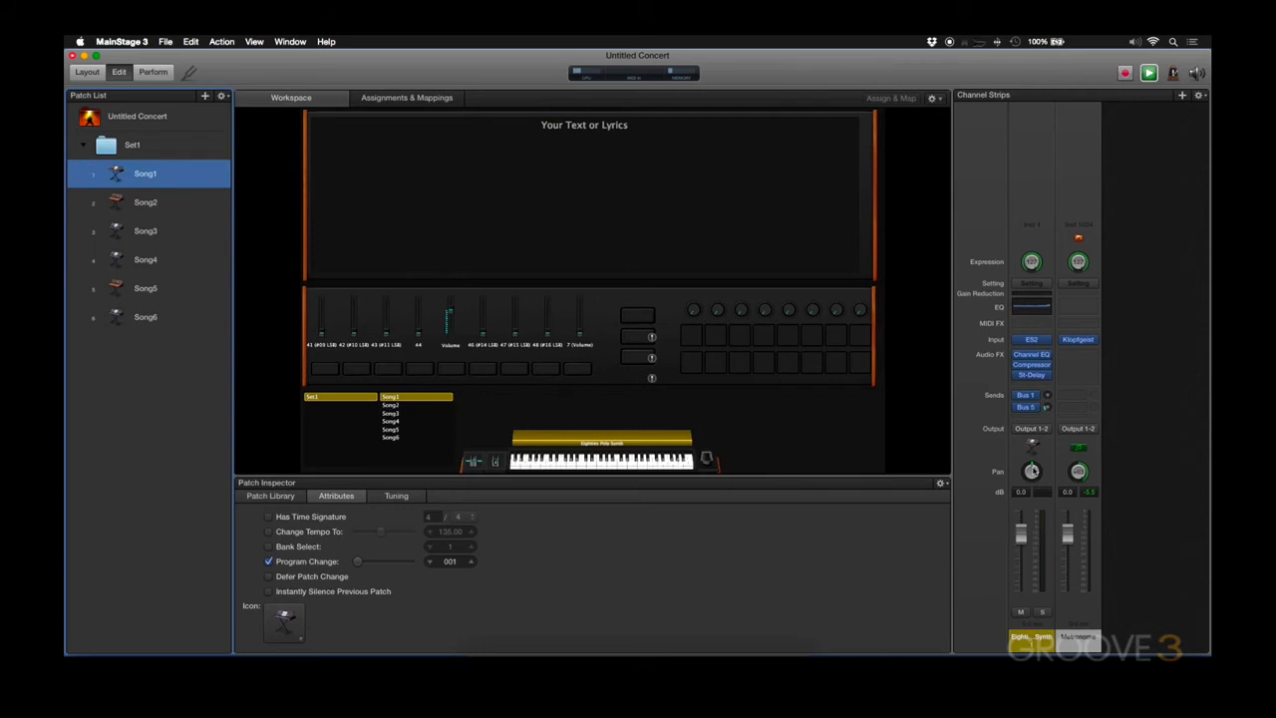
click(1031, 471)
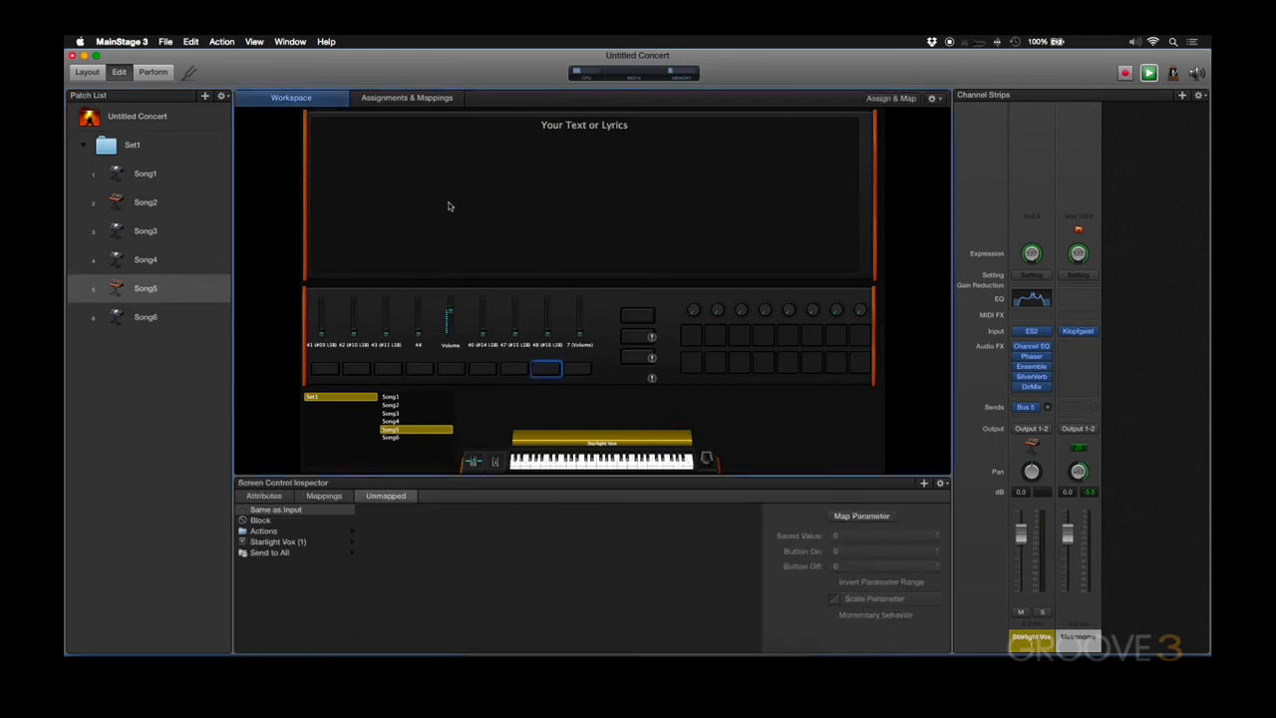
In the concert-level assignments and mappings, map Button 8 to the Tap Tempo action.
click(137, 117)
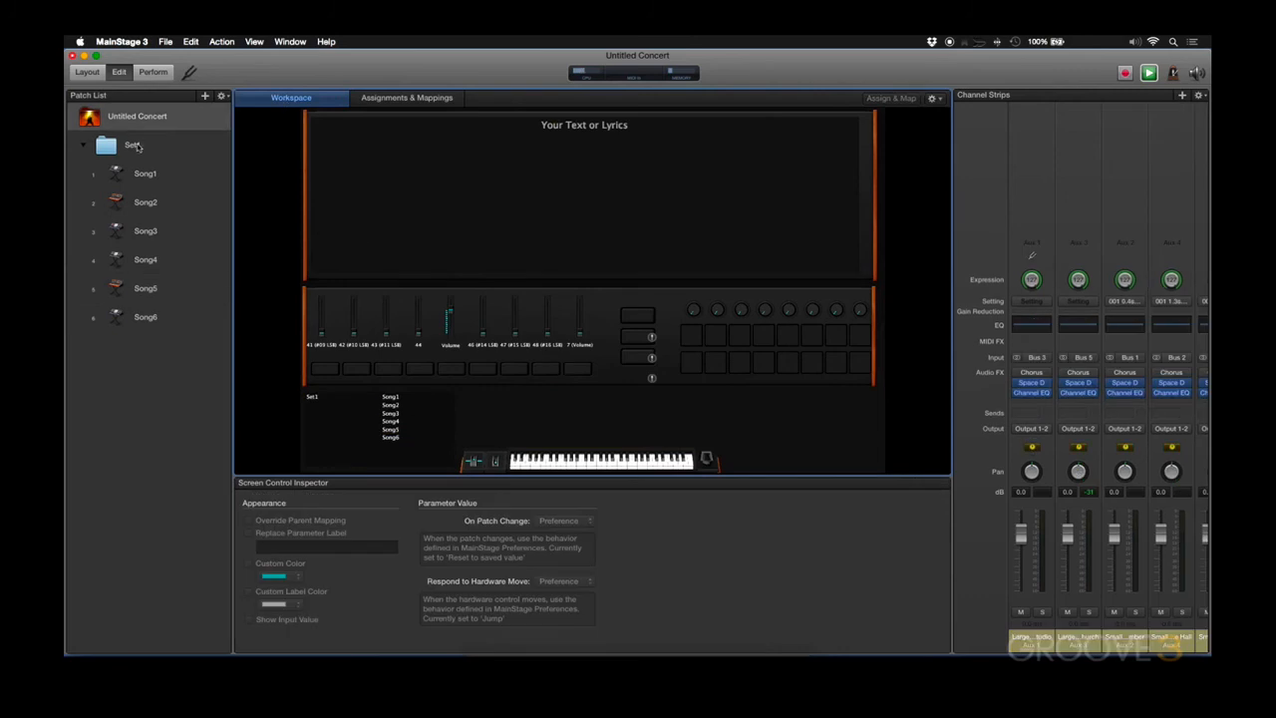
click(378, 99)
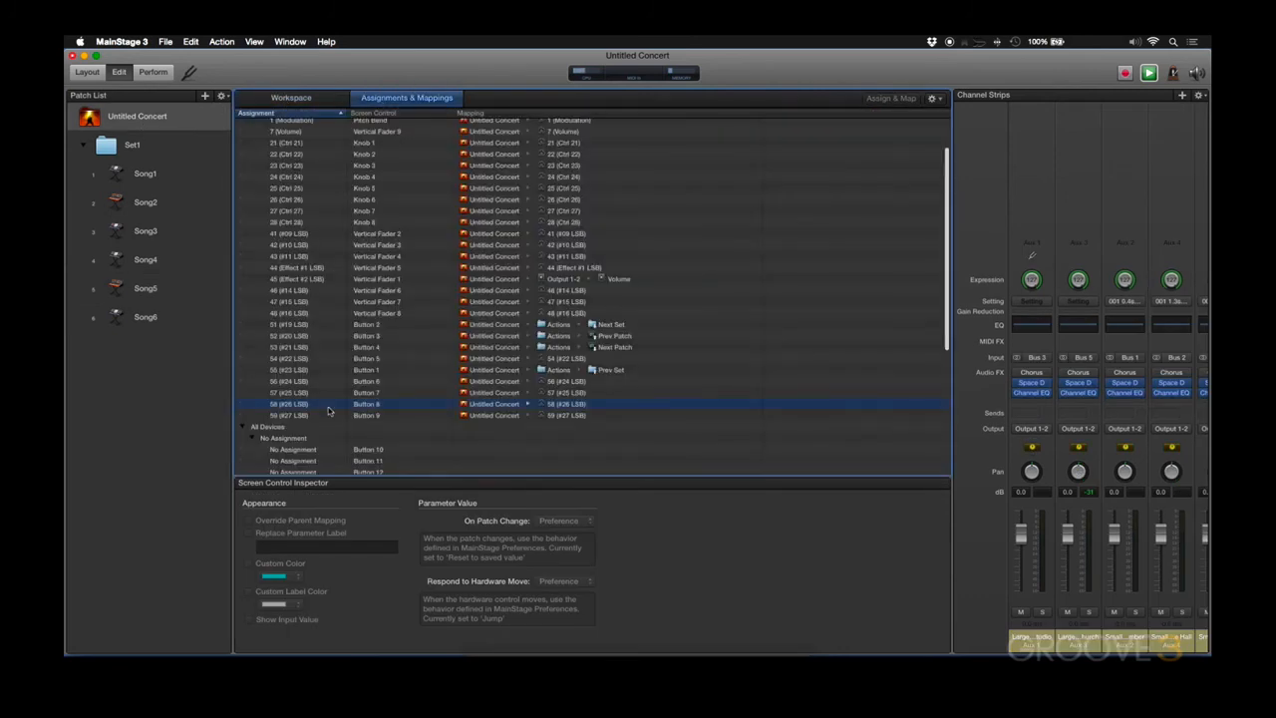
click(328, 406)
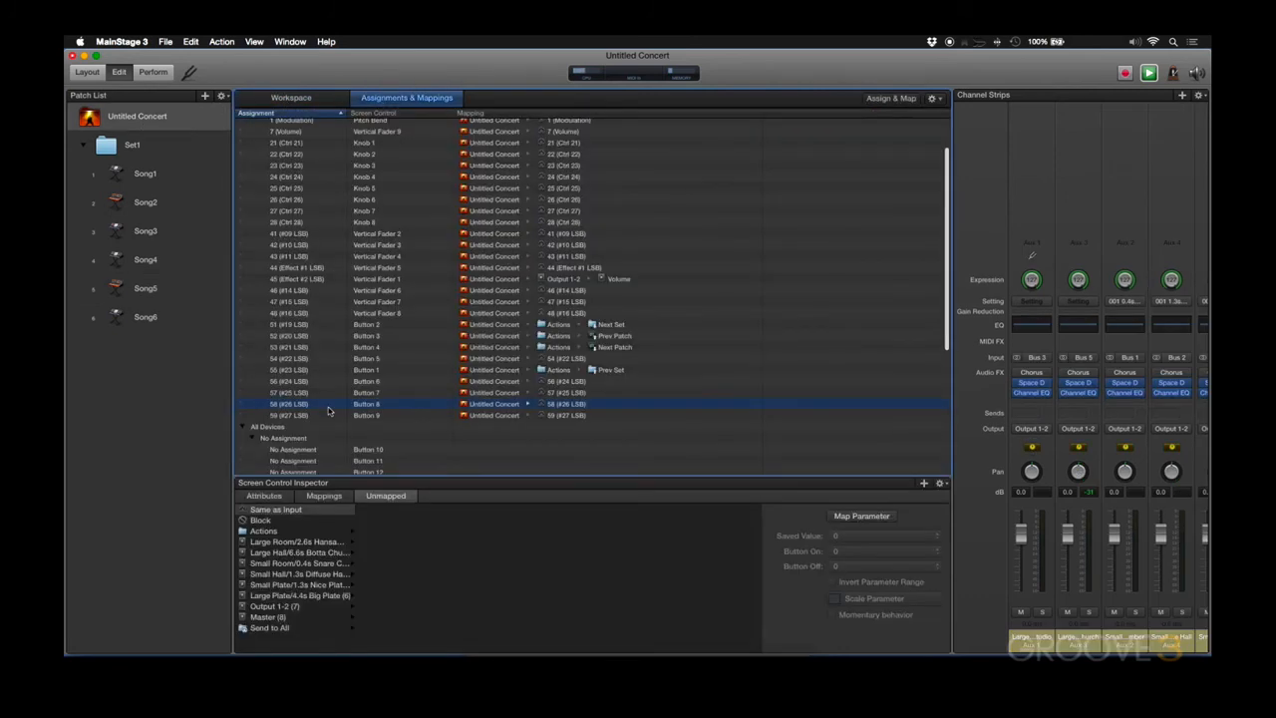
click(269, 533)
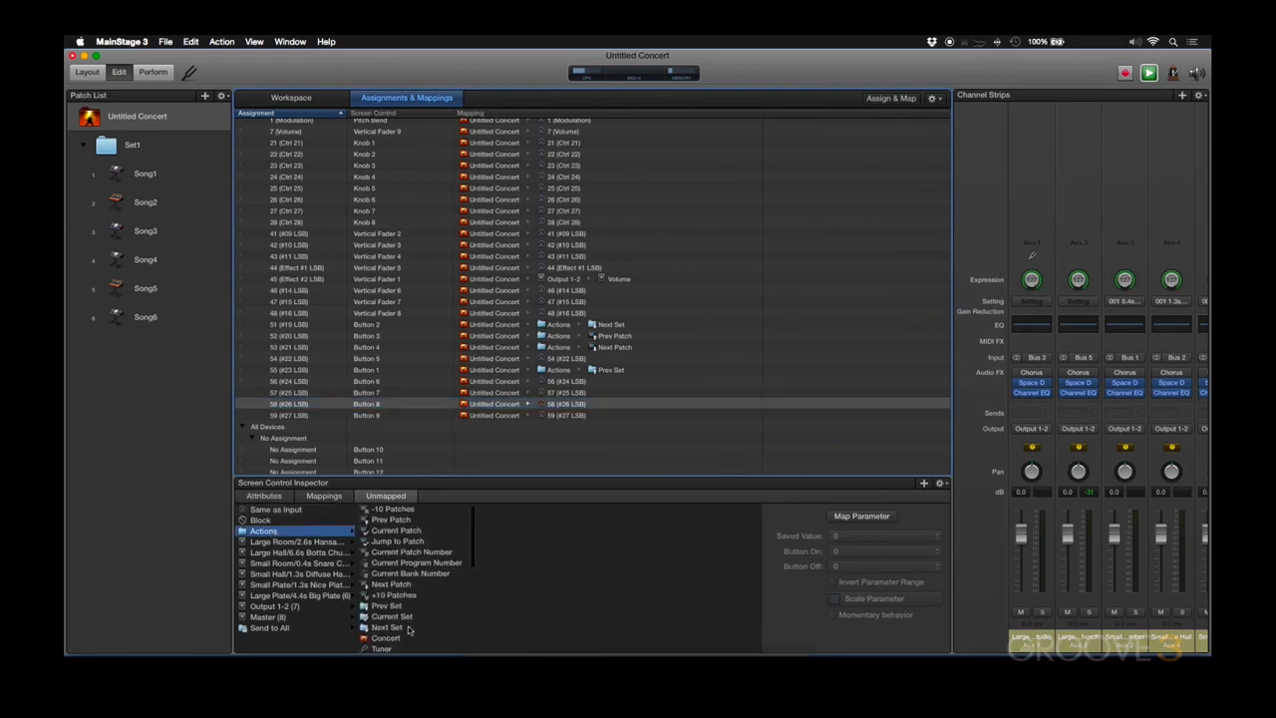
scroll(408, 630, down, 3)
click(390, 605)
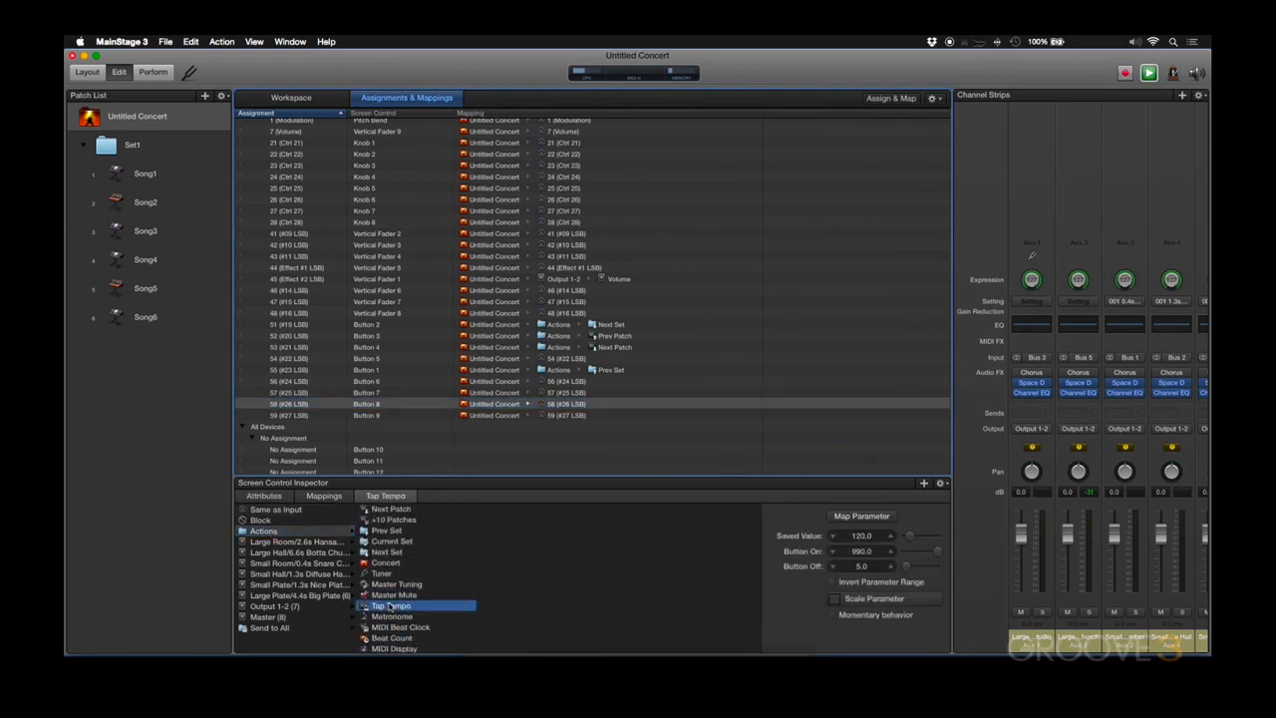
Map Button 9 to the Metronome action at concert level.
scroll(390, 605, down, 2)
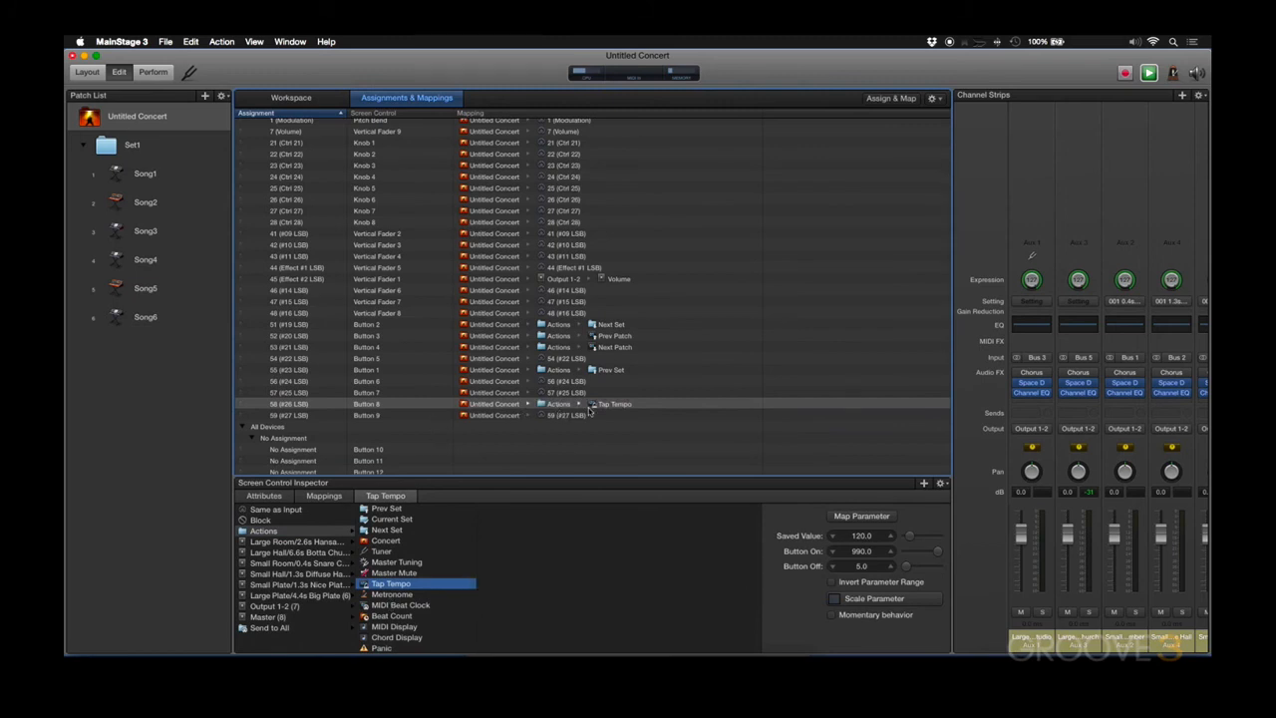
click(366, 417)
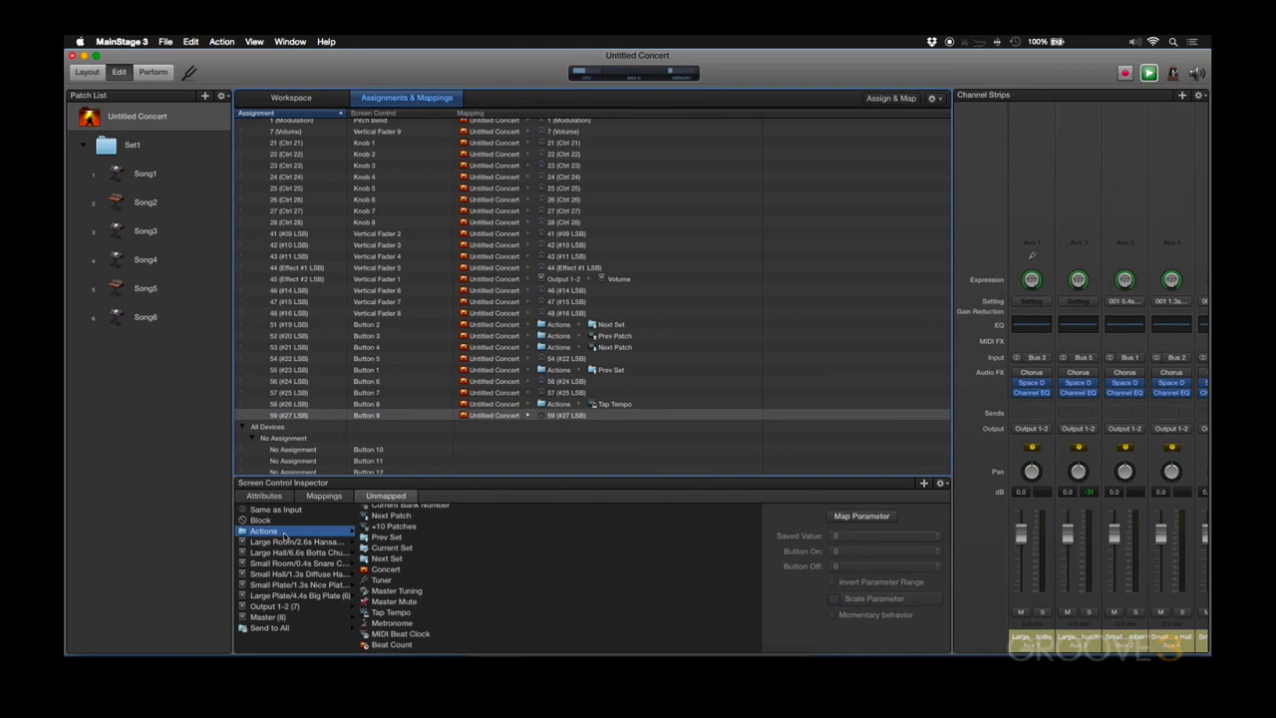
click(393, 622)
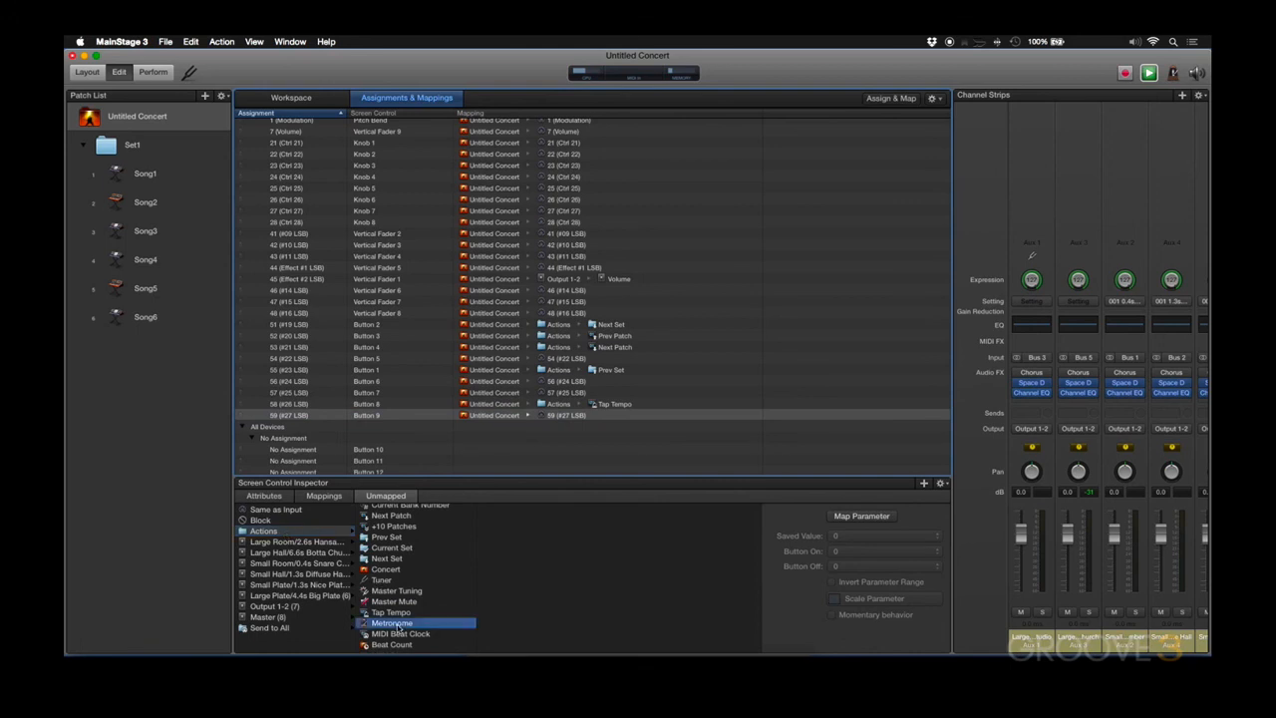